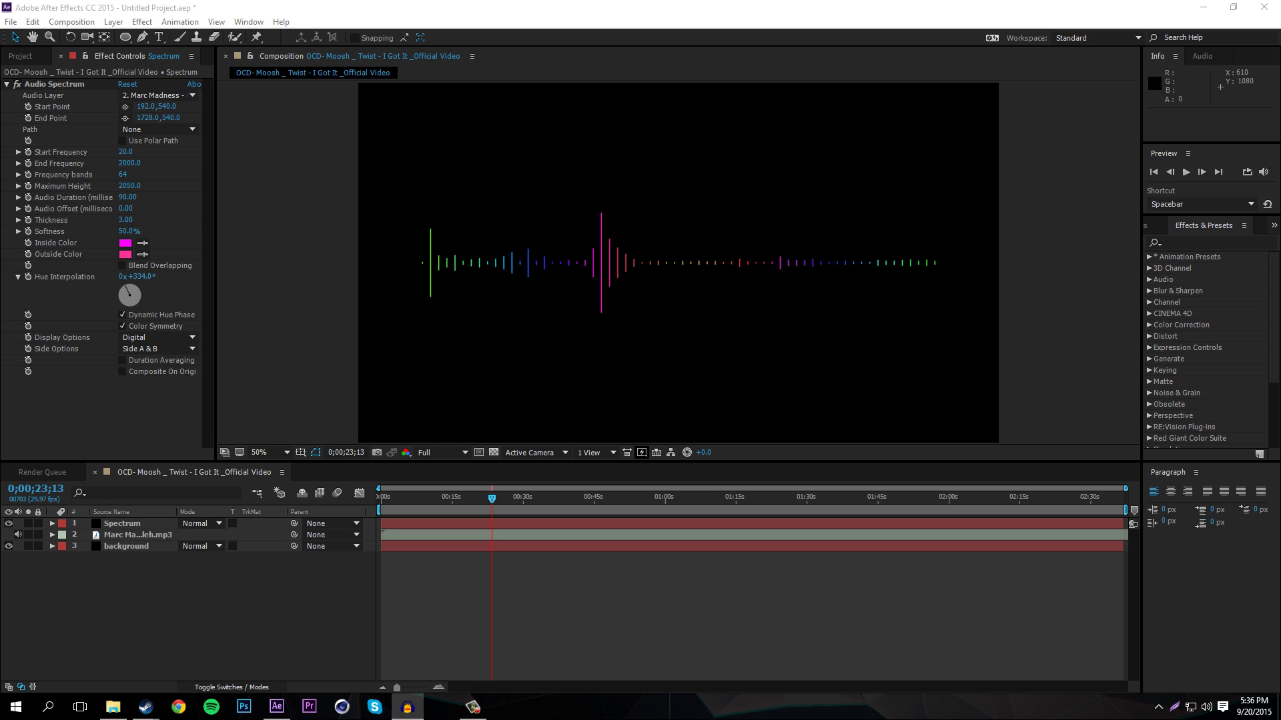
# Step: Play back the existing Audio Spectrum composition with sound, ending at 0;00;23;12
pyautogui.click(395, 5)
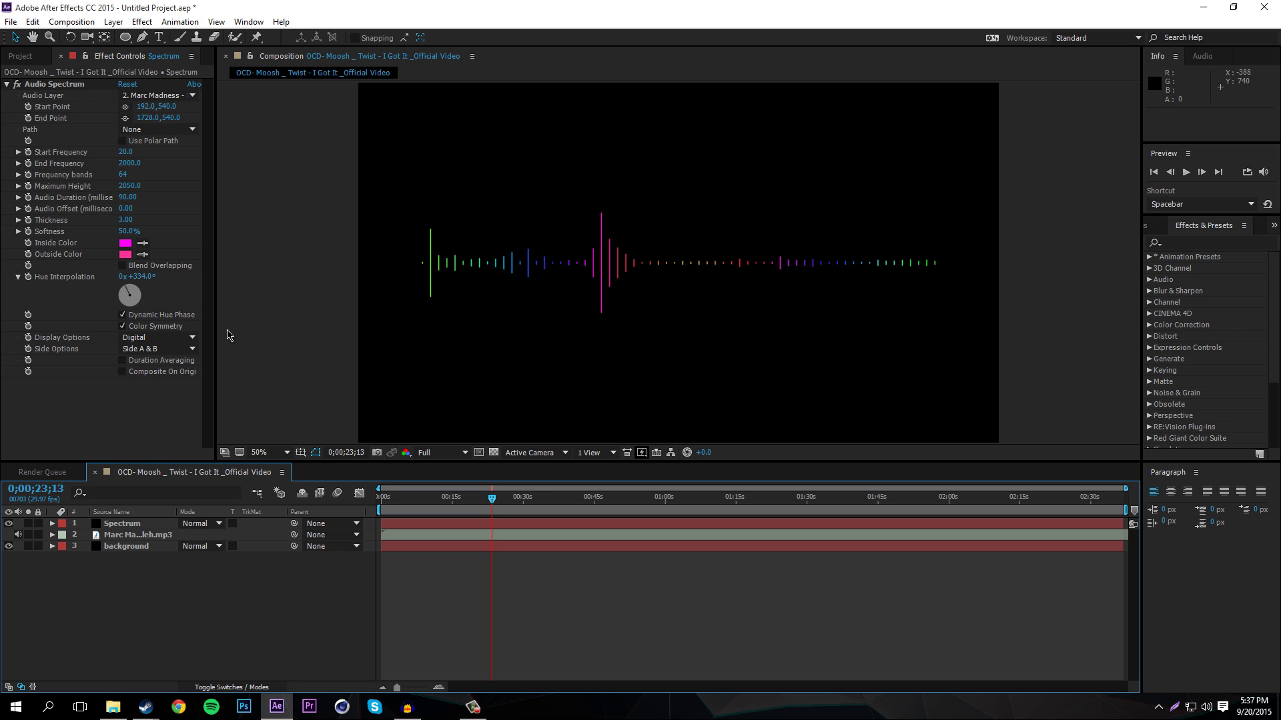
pyautogui.click(29, 57)
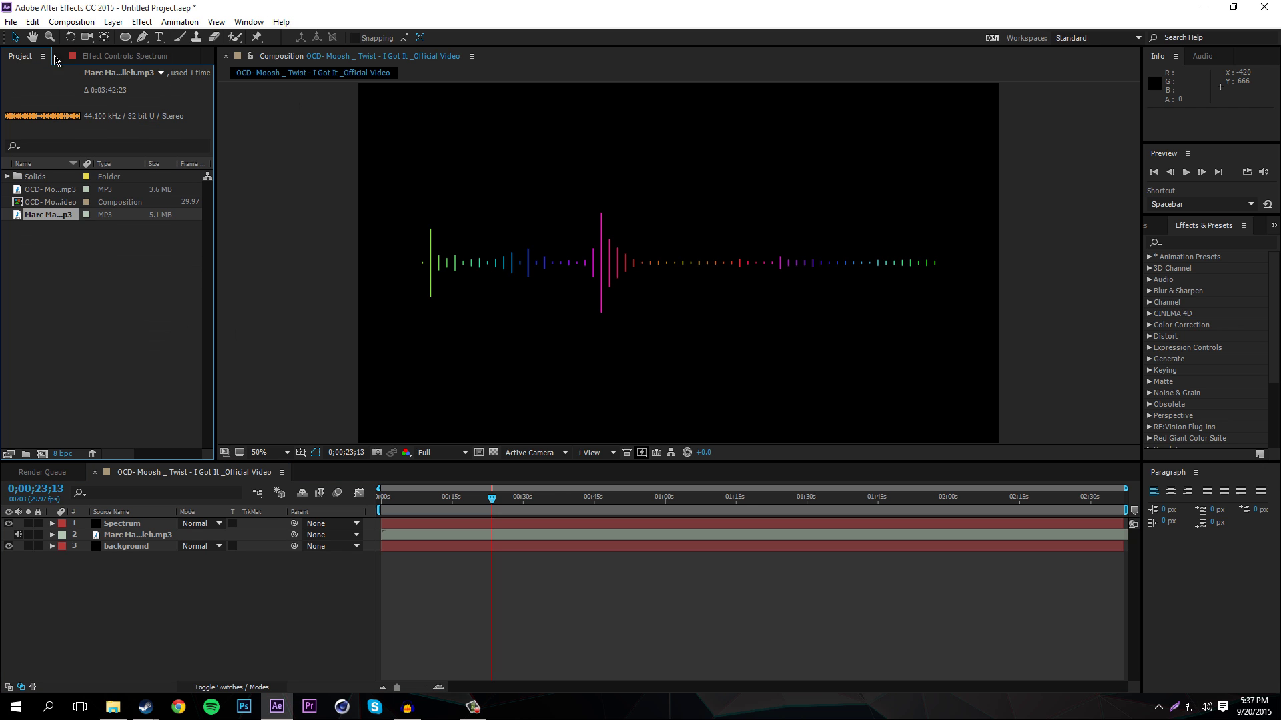
pyautogui.click(107, 56)
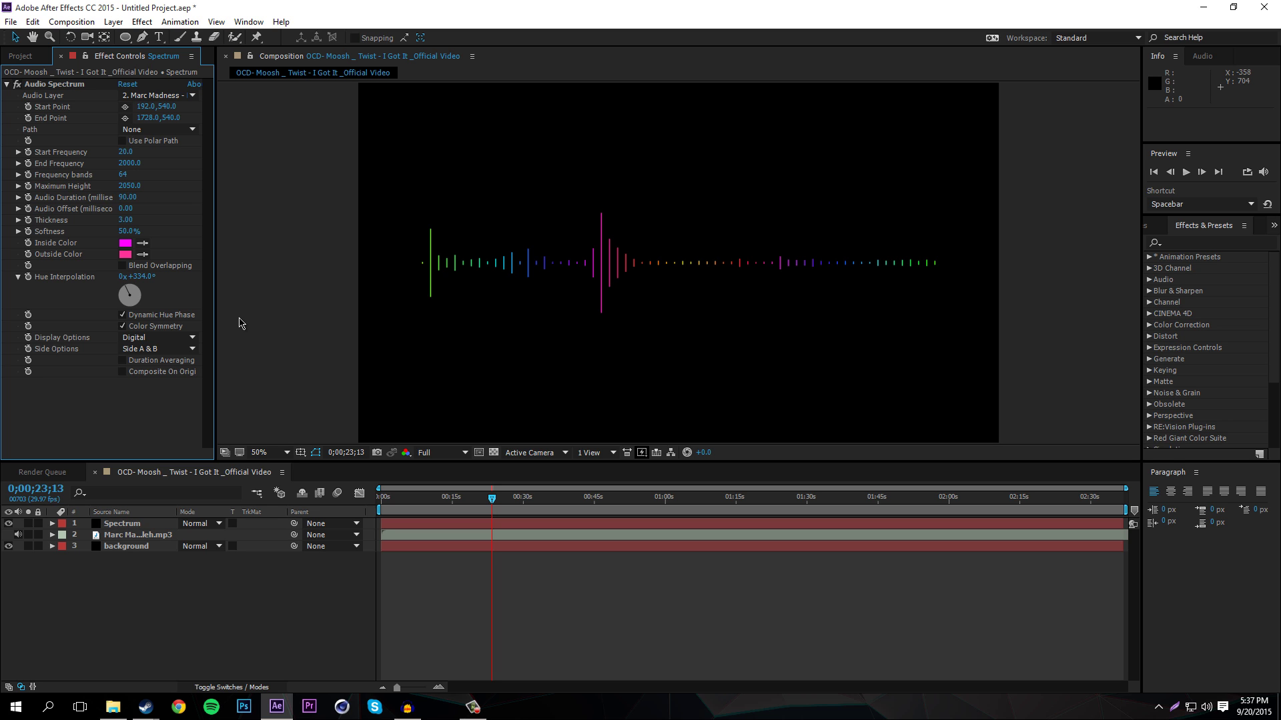
pyautogui.moveTo(492, 500); pyautogui.dragTo(475, 501)
pyautogui.press('space')
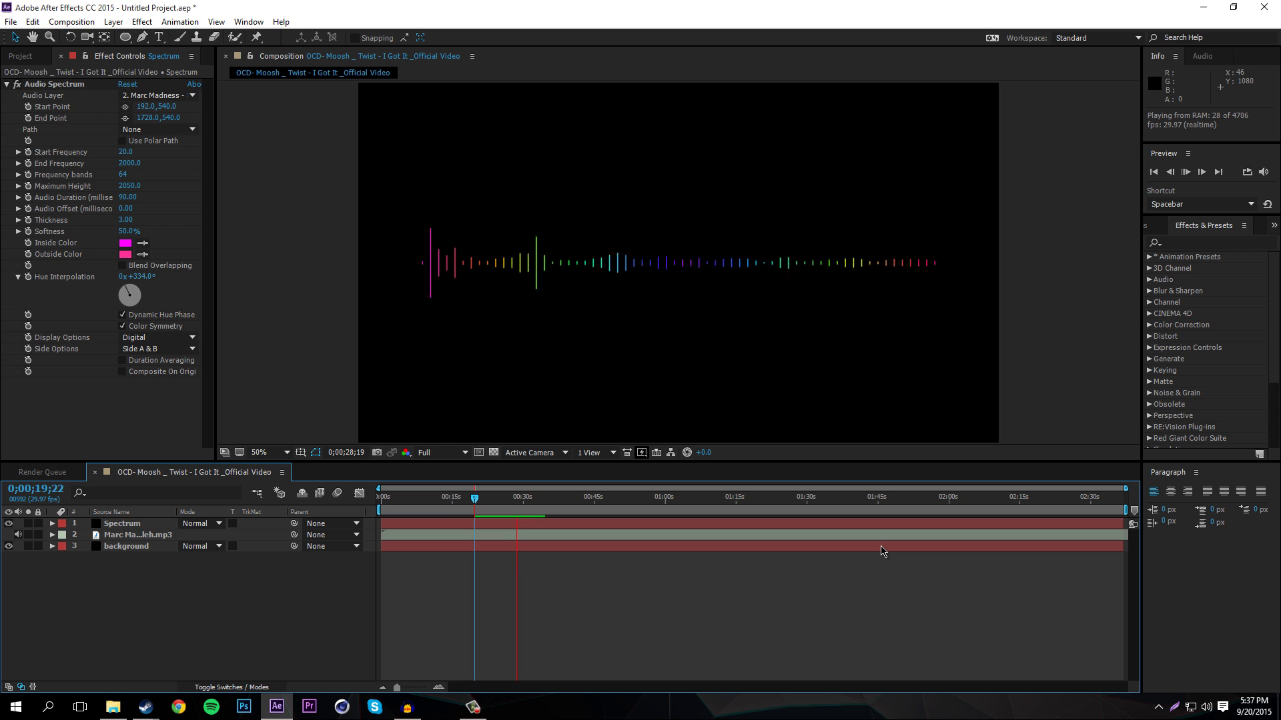
pyautogui.press('space')
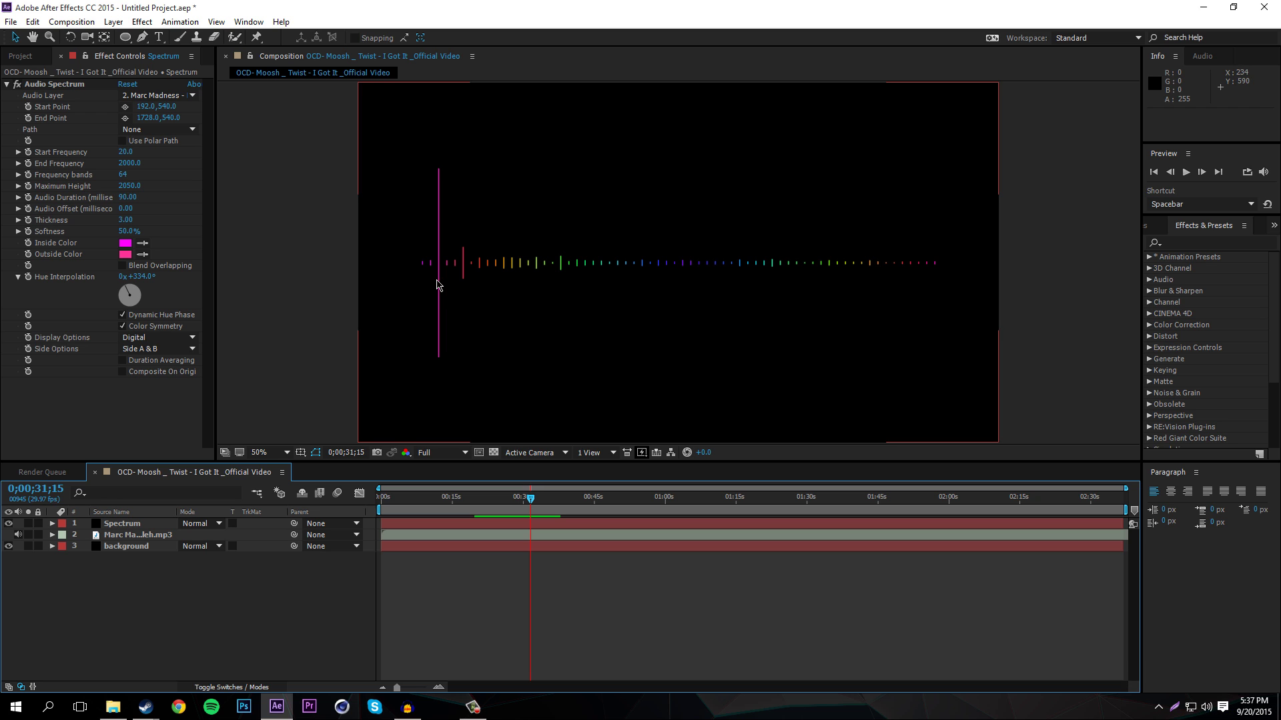
pyautogui.moveTo(531, 499); pyautogui.dragTo(517, 498)
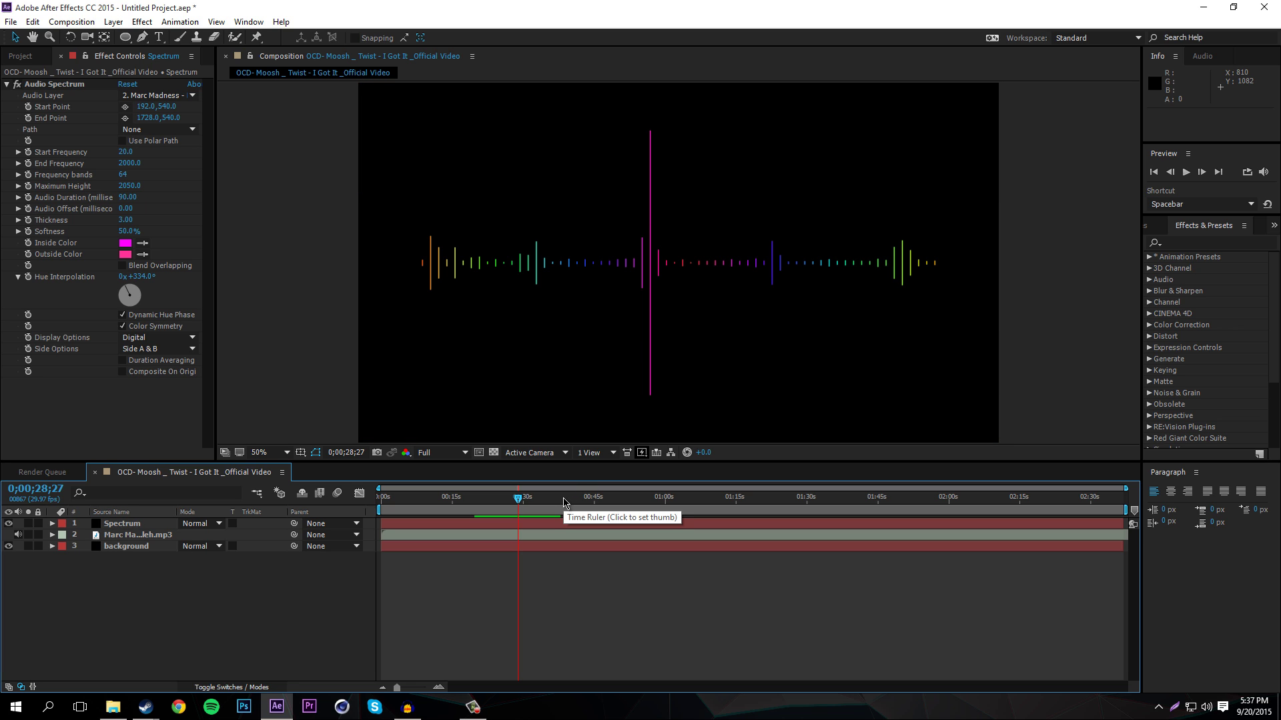
pyautogui.moveTo(517, 499); pyautogui.dragTo(491, 503)
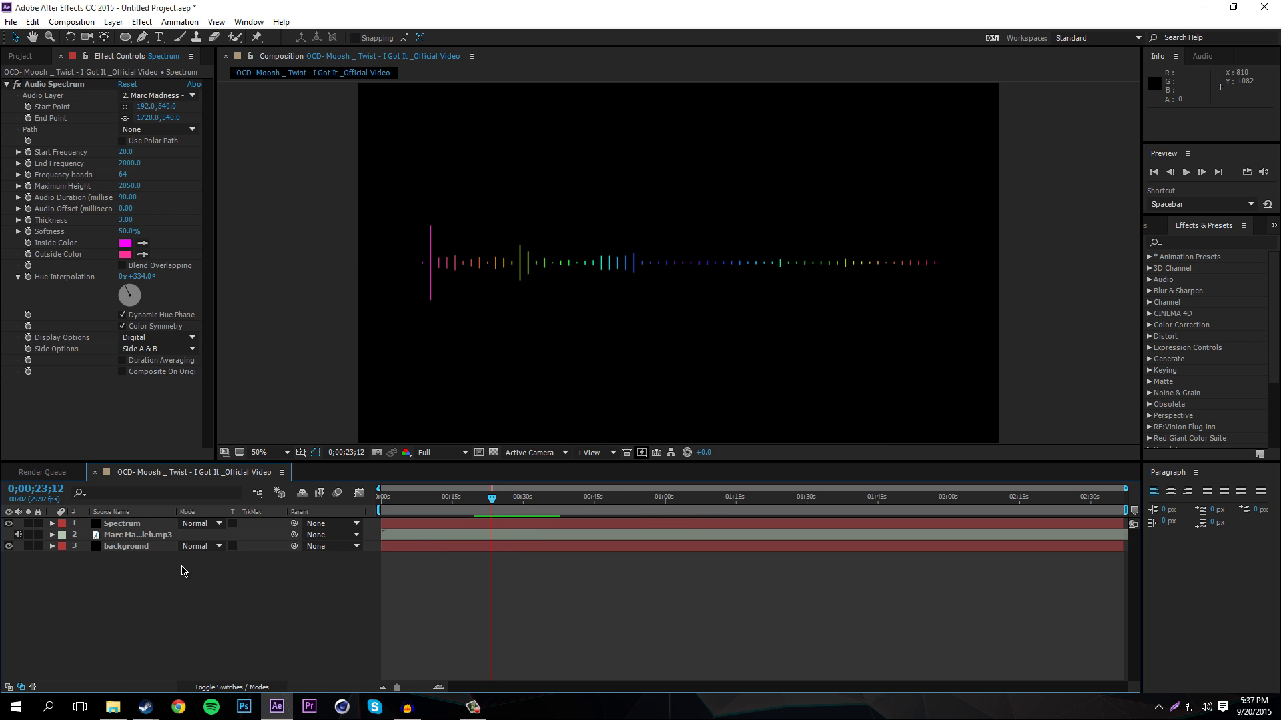
# Step: Delete all three composition layers and every item in the Project panel
pyautogui.moveTo(200, 592); pyautogui.dragTo(102, 527)
pyautogui.press('Delete')
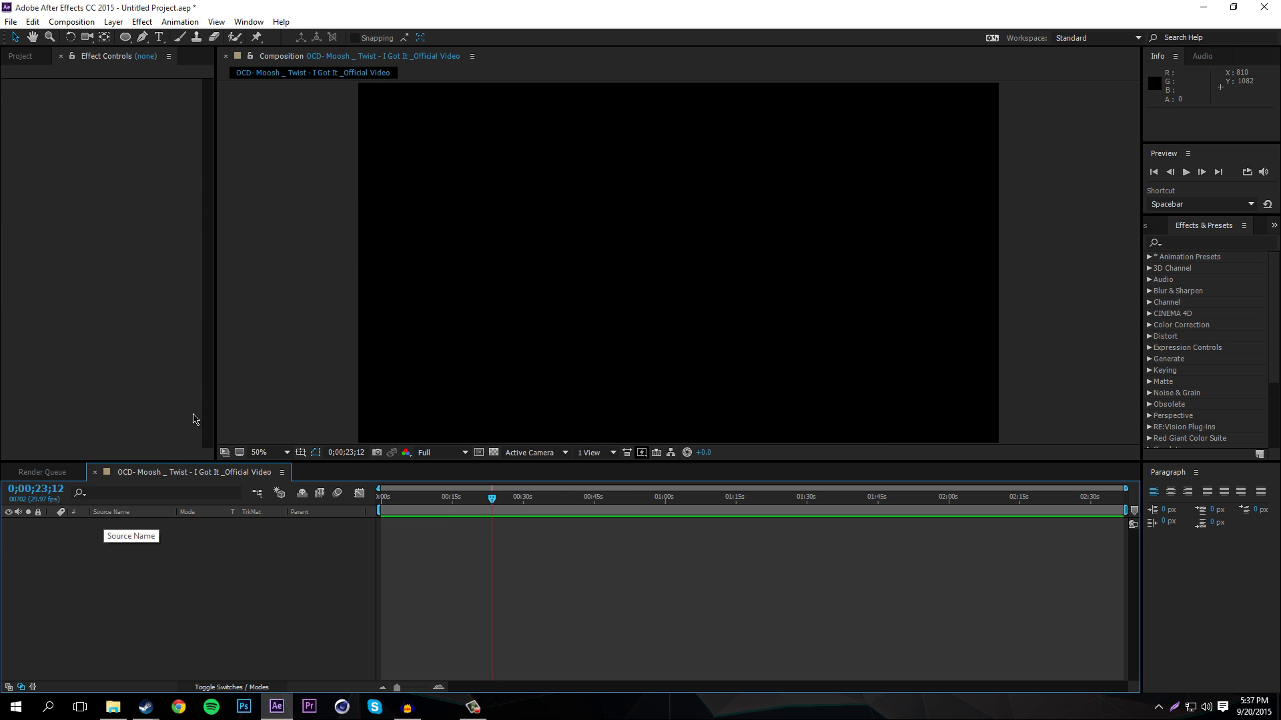
pyautogui.click(45, 57)
pyautogui.moveTo(45, 261); pyautogui.dragTo(32, 168)
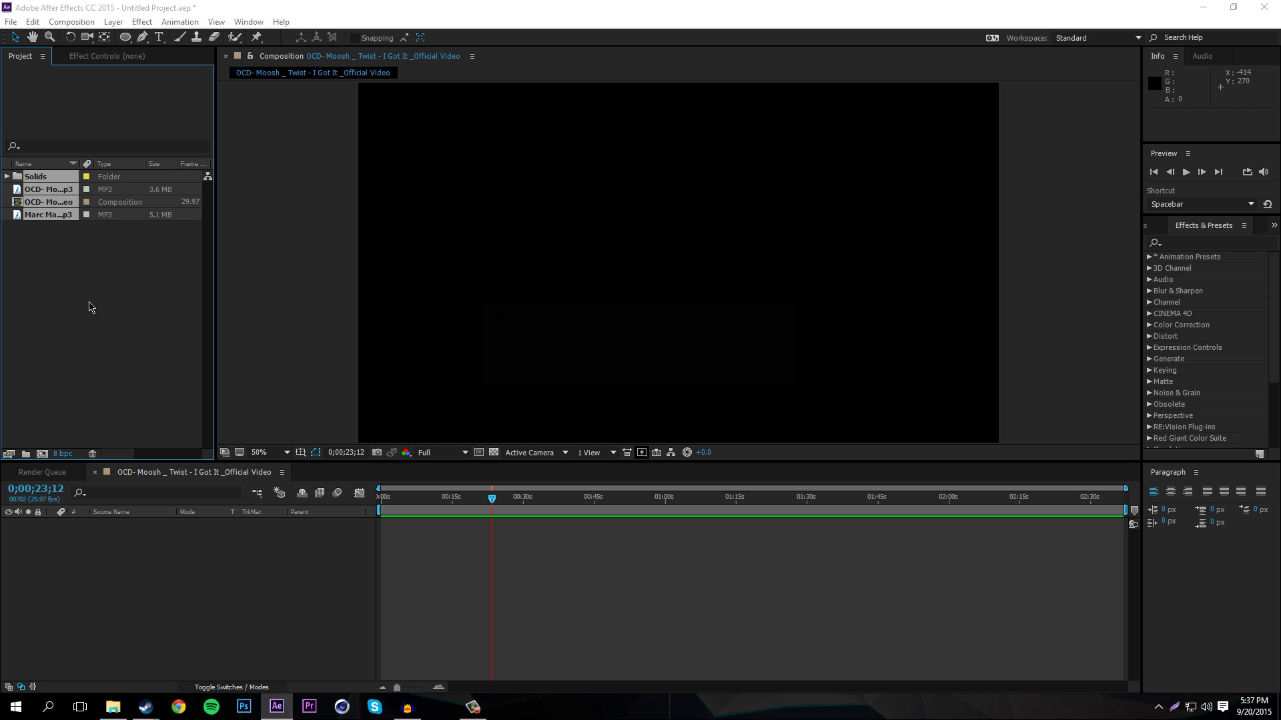
pyautogui.press('Delete')
pyautogui.click(689, 371)
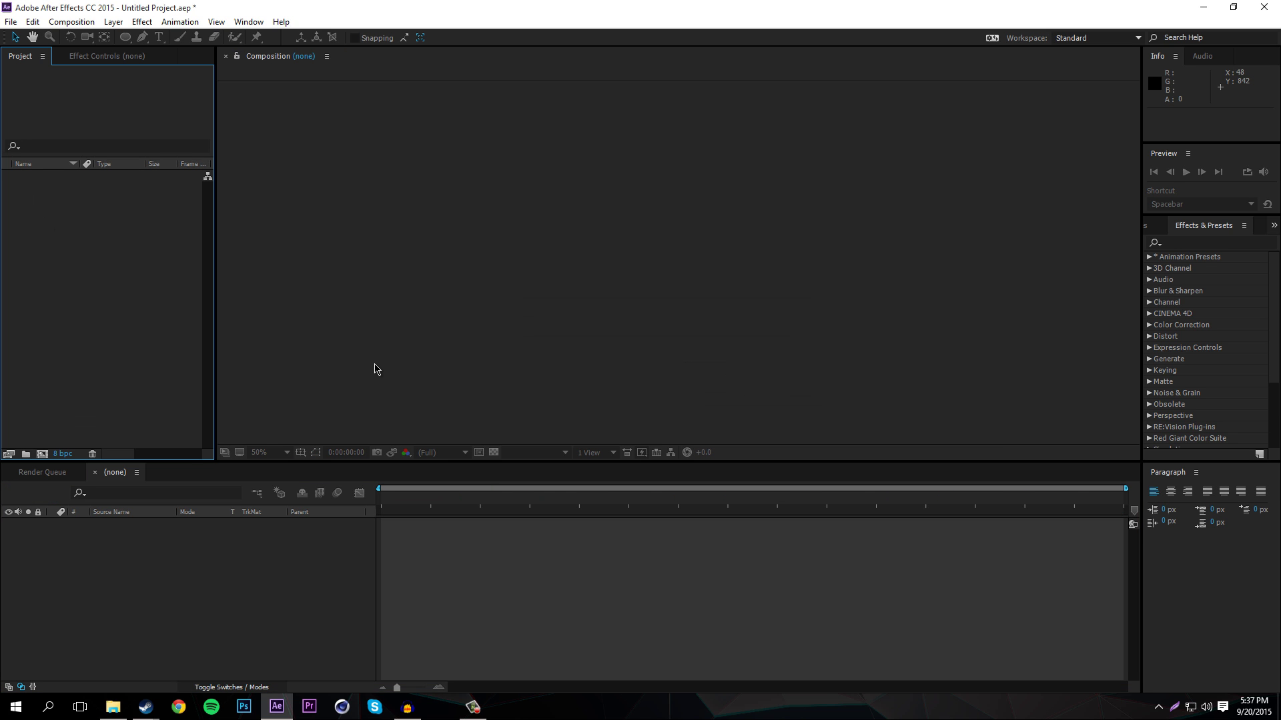
# Step: Cancel the new Composition Settings and bring up Import File on the Music folder
pyautogui.hotkey('ctrl', 'n')
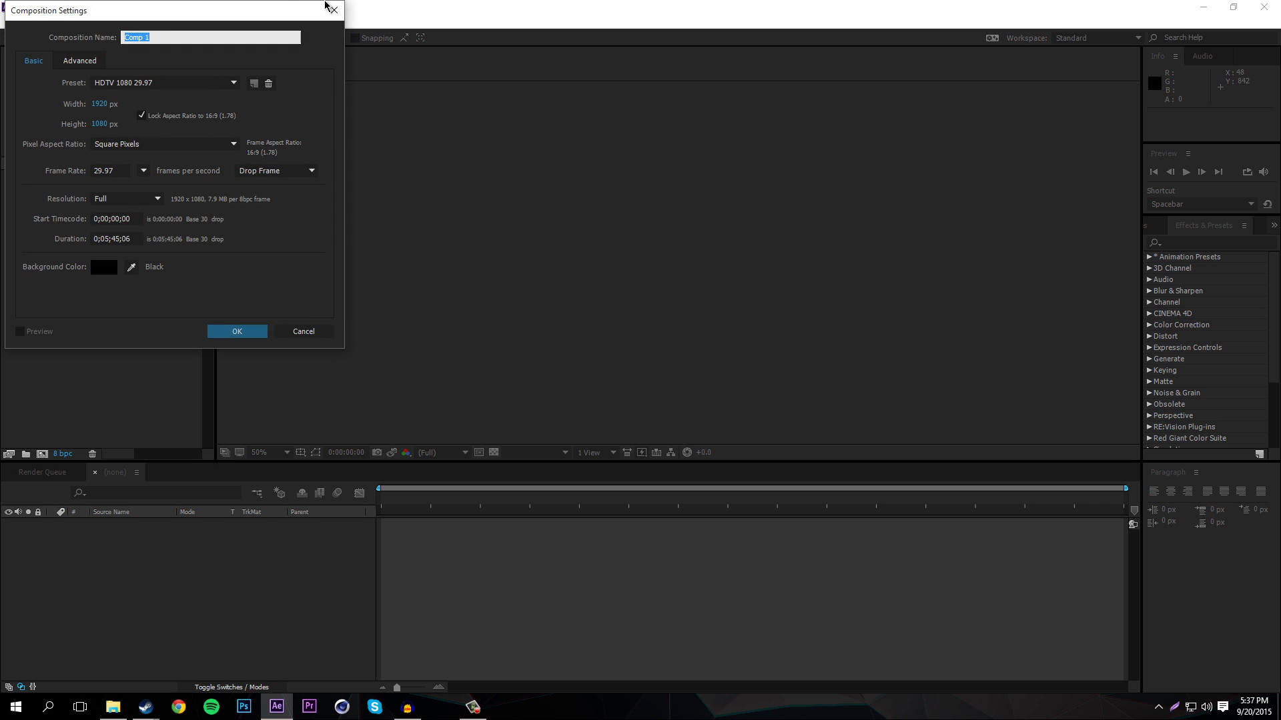
pyautogui.click(684, 101)
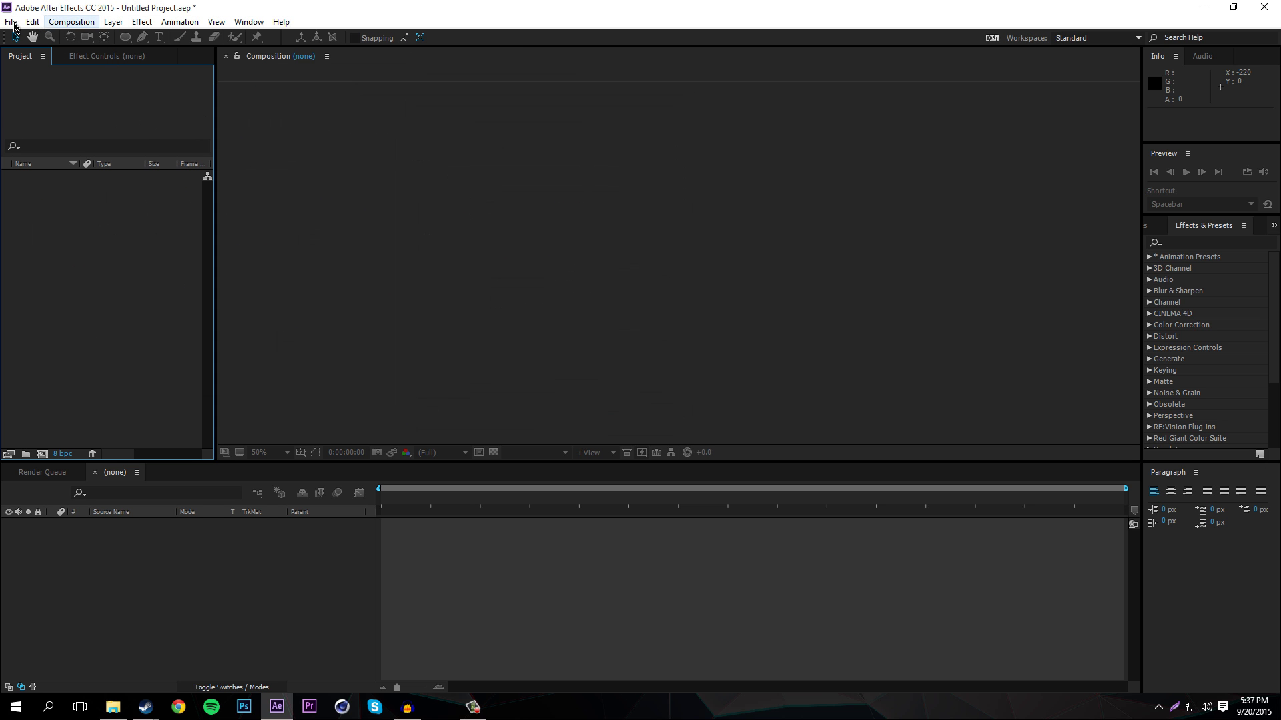
pyautogui.click(70, 23)
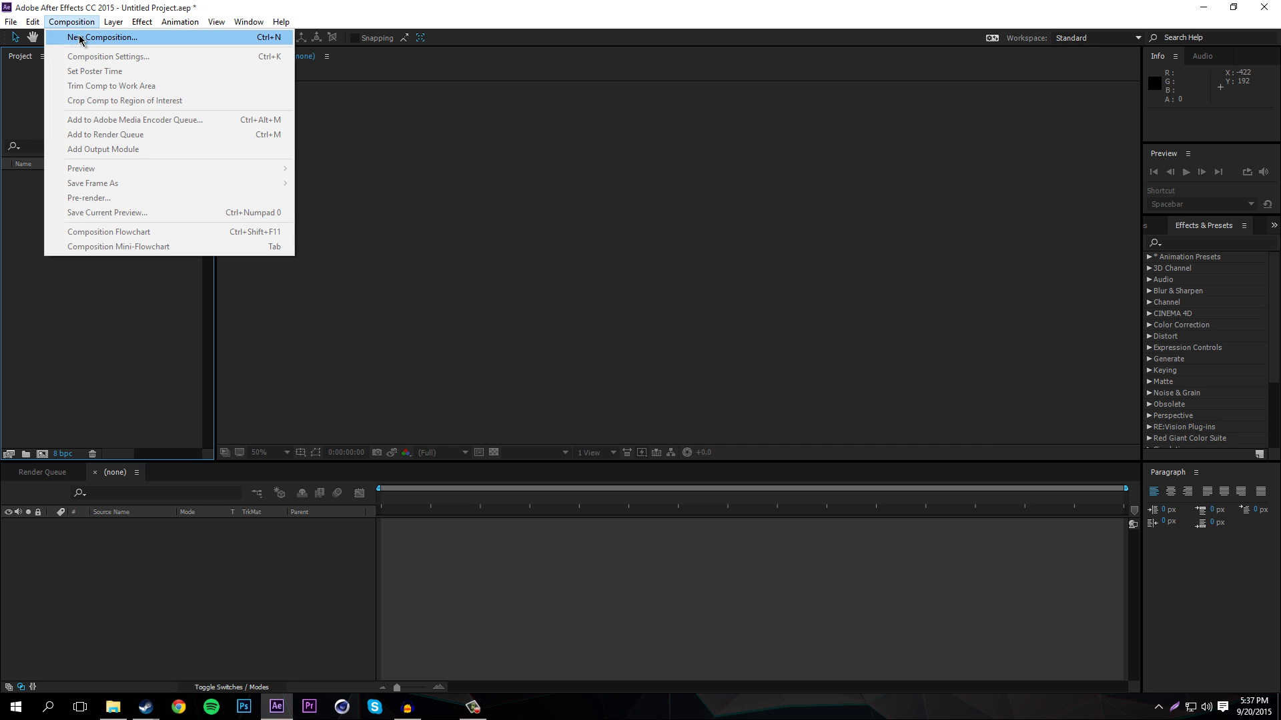
pyautogui.click(134, 37)
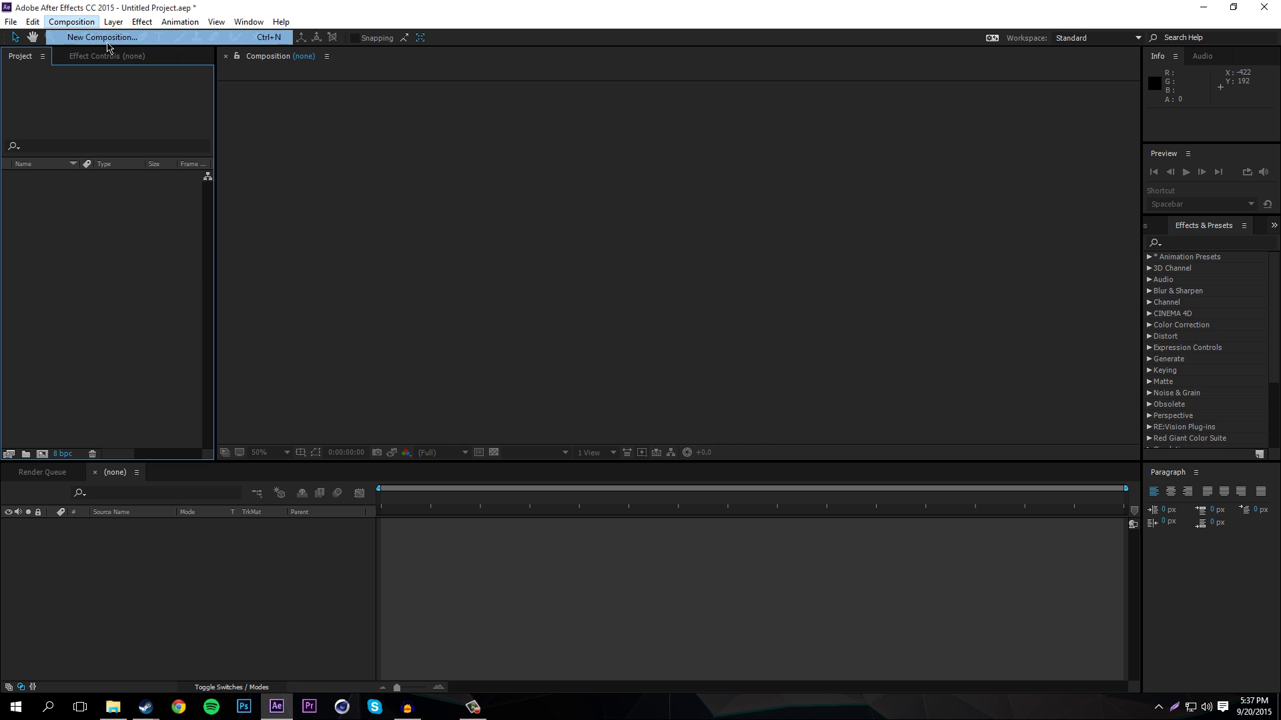
pyautogui.click(664, 424)
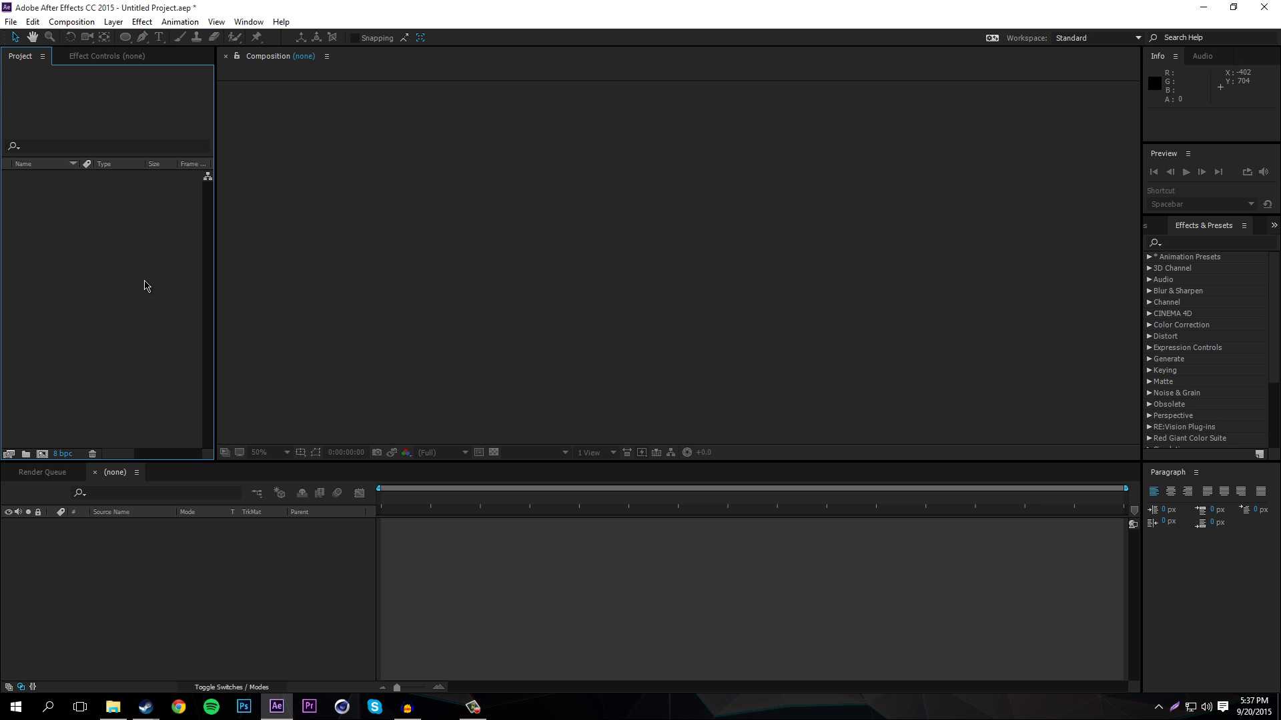
pyautogui.doubleClick(109, 249)
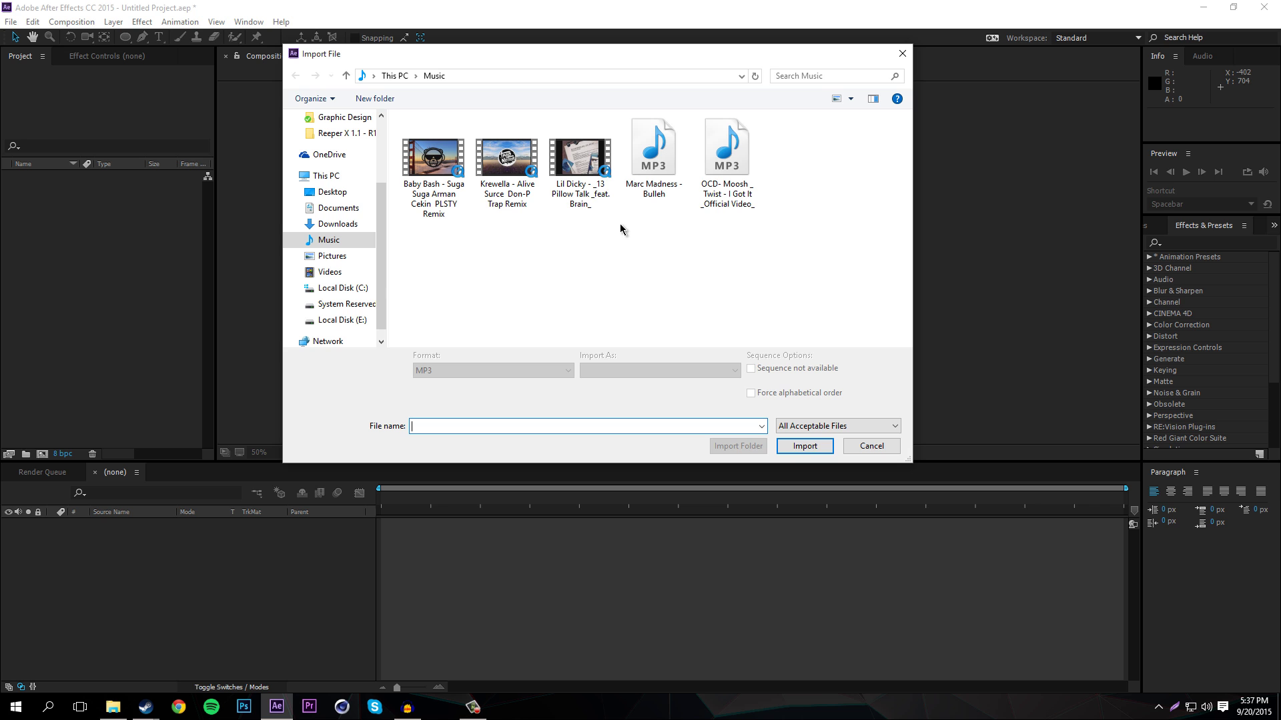
# Step: Import Marc Madness - Bulleh.mp3 and build a 1920×1080, 29.97 fps composition from it
pyautogui.doubleClick(663, 174)
pyautogui.moveTo(32, 182); pyautogui.dragTo(205, 577)
pyautogui.moveTo(982, 498); pyautogui.dragTo(372, 499)
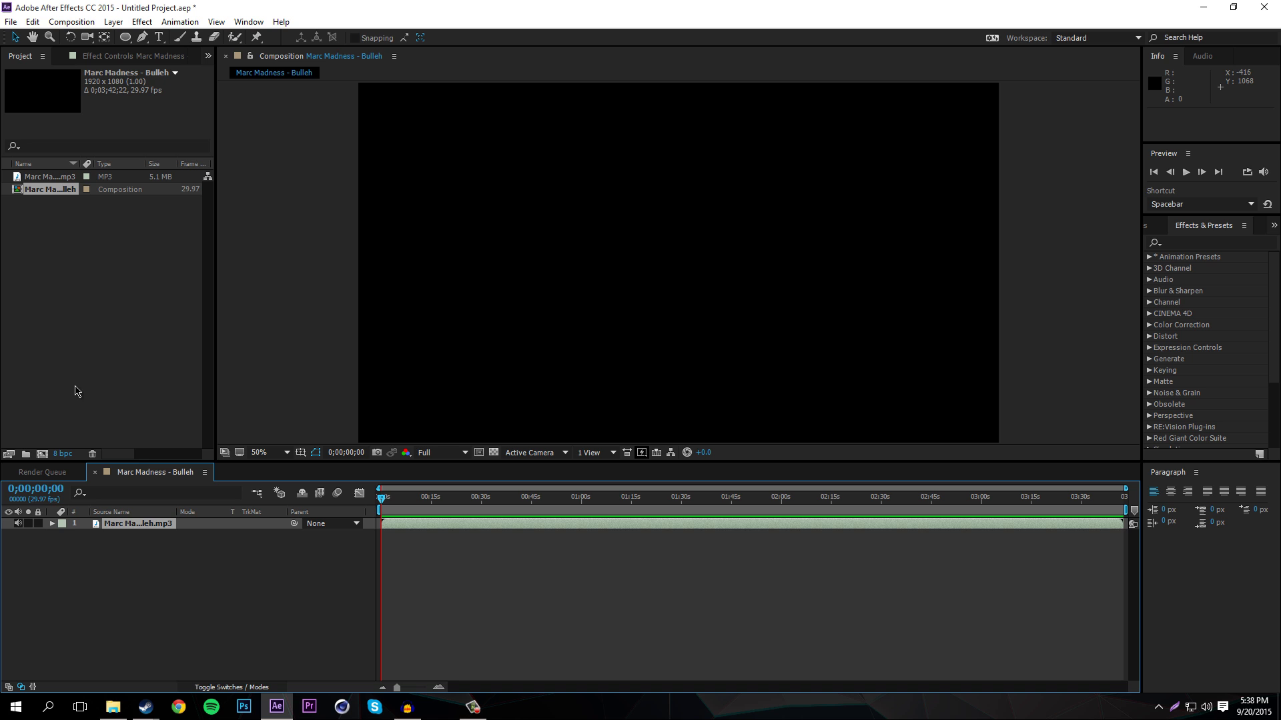
pyautogui.click(161, 587)
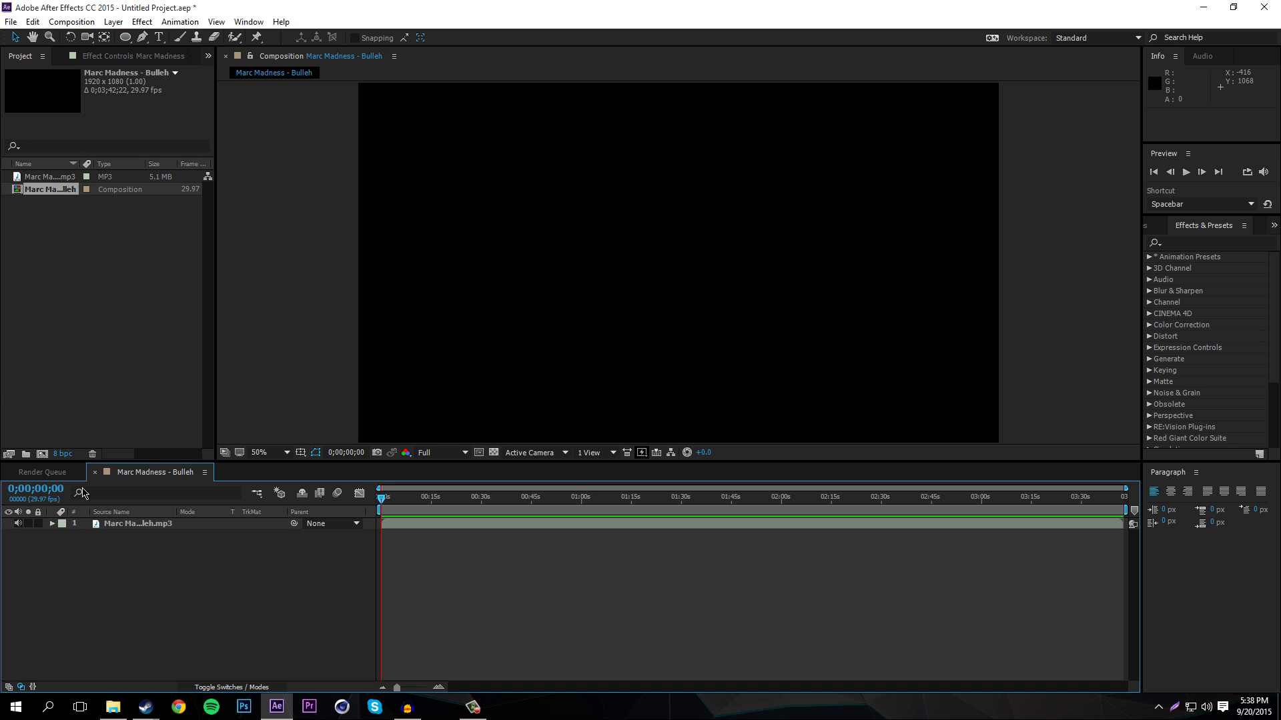
# Step: Add a black 1920×1080 solid named Background and move it below the MP3 layer
pyautogui.rightClick(125, 586)
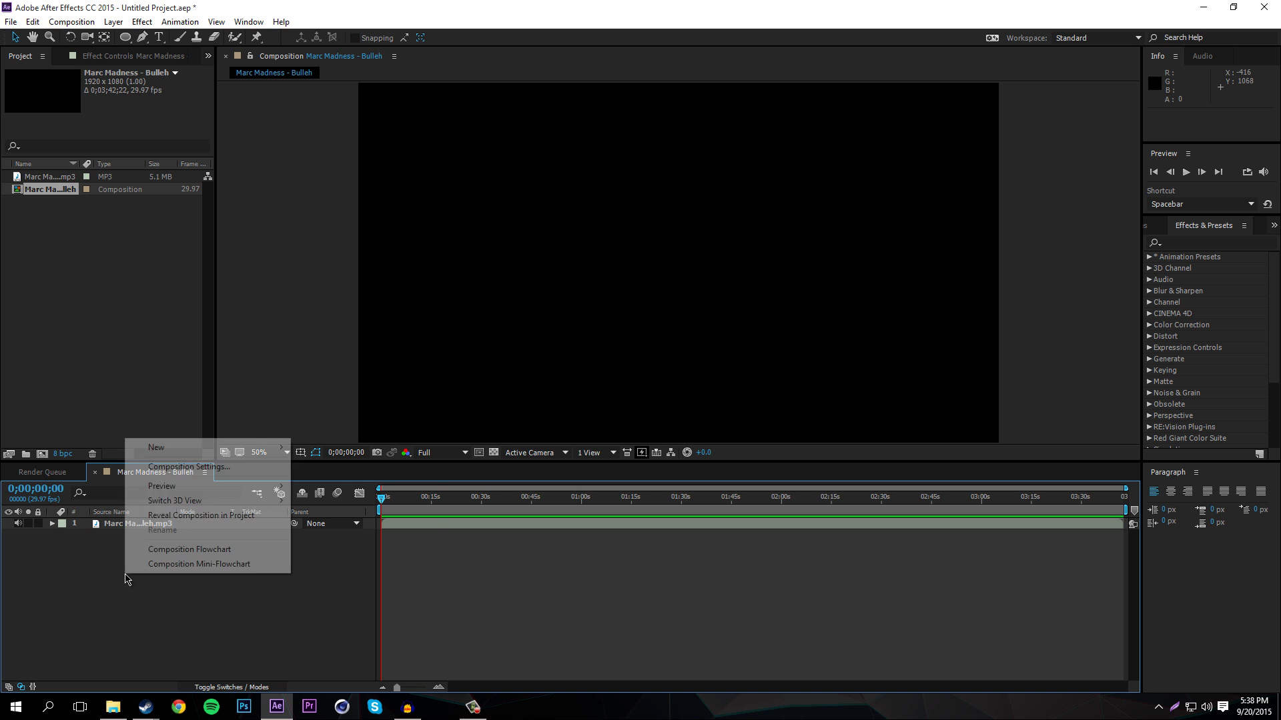
pyautogui.click(87, 542)
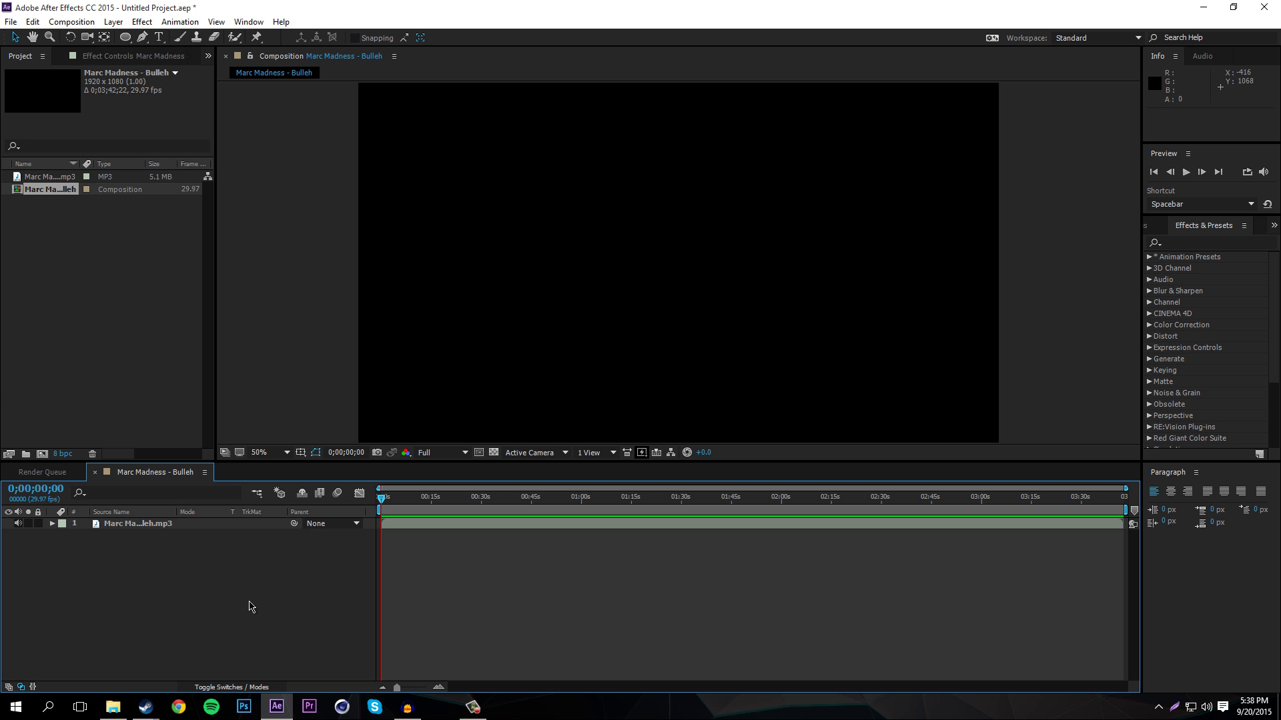
pyautogui.rightClick(179, 591)
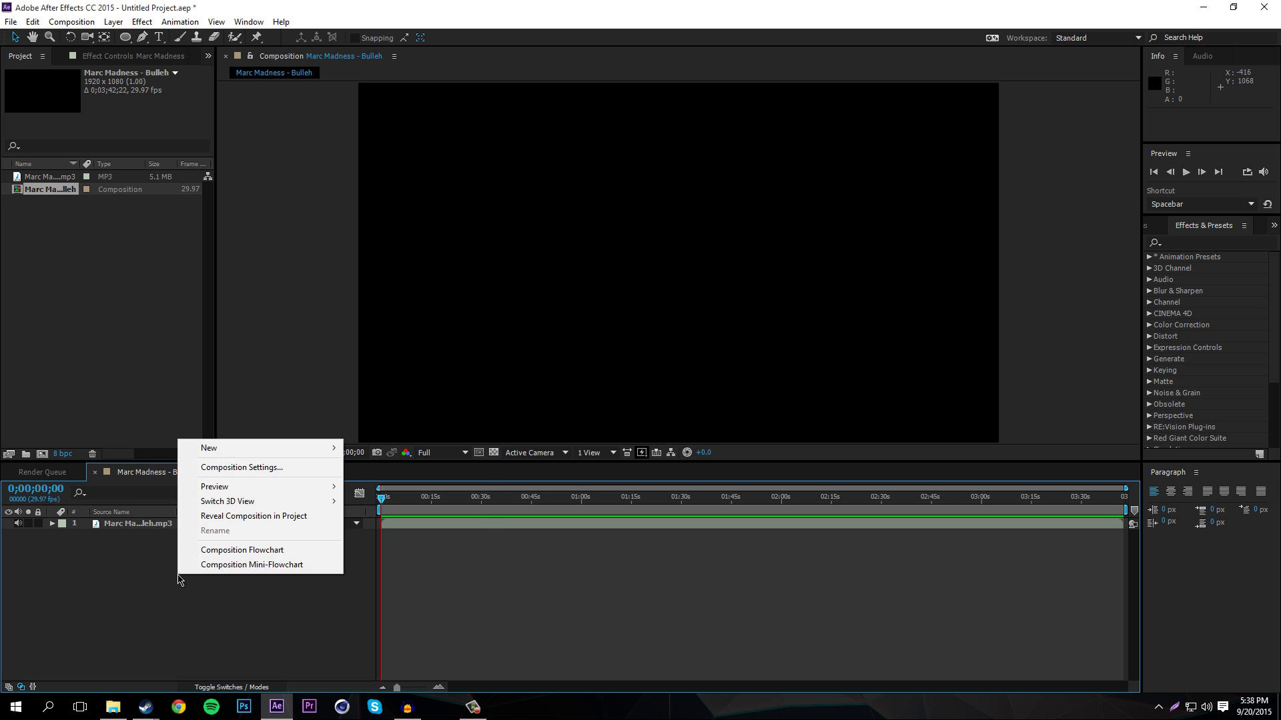
pyautogui.moveTo(234, 448)
pyautogui.click(373, 481)
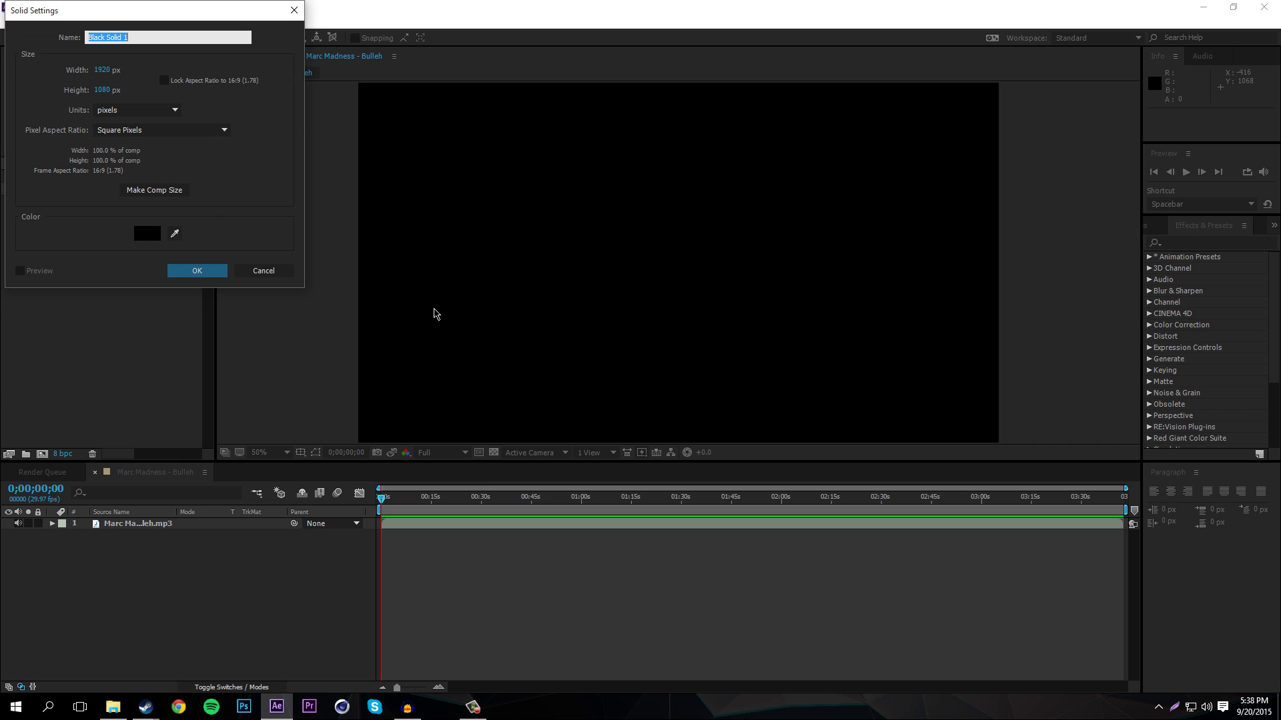
pyautogui.write('Background')
pyautogui.press('Return')
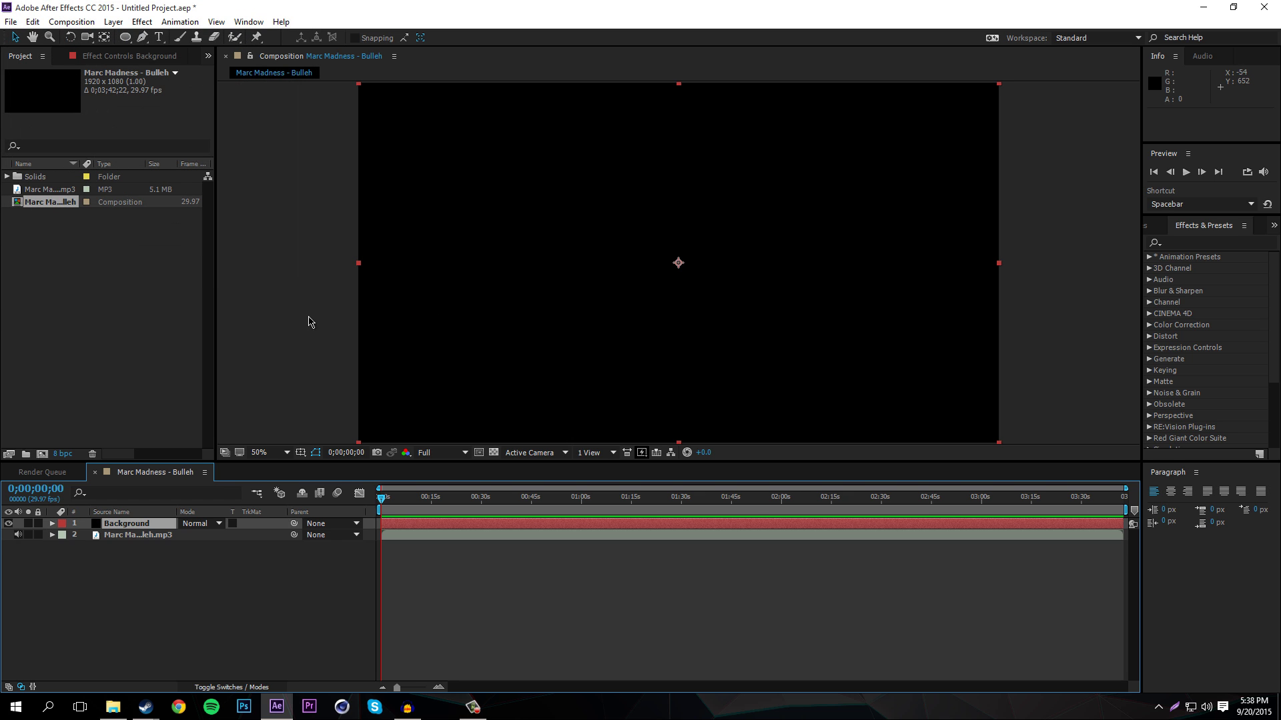
pyautogui.moveTo(135, 524); pyautogui.dragTo(135, 536)
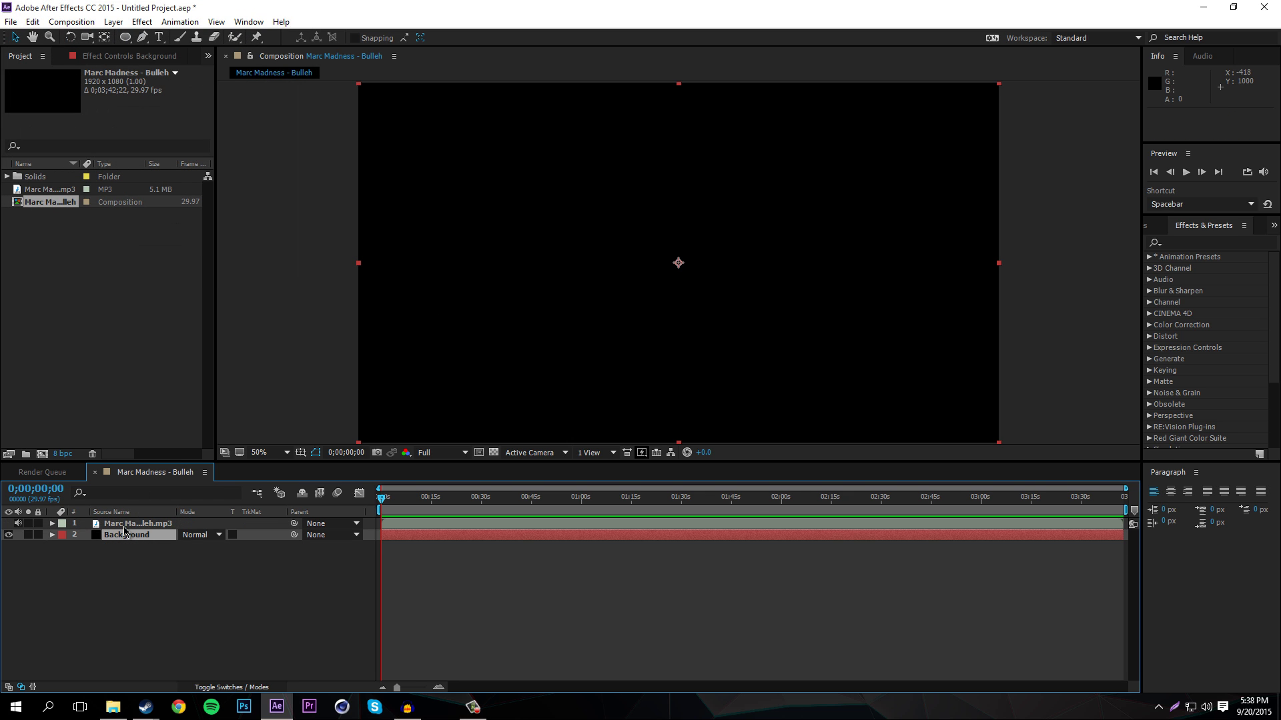
pyautogui.click(140, 559)
# Step: Create a new solid named Spectrum at the top of the timeline
pyautogui.rightClick(141, 559)
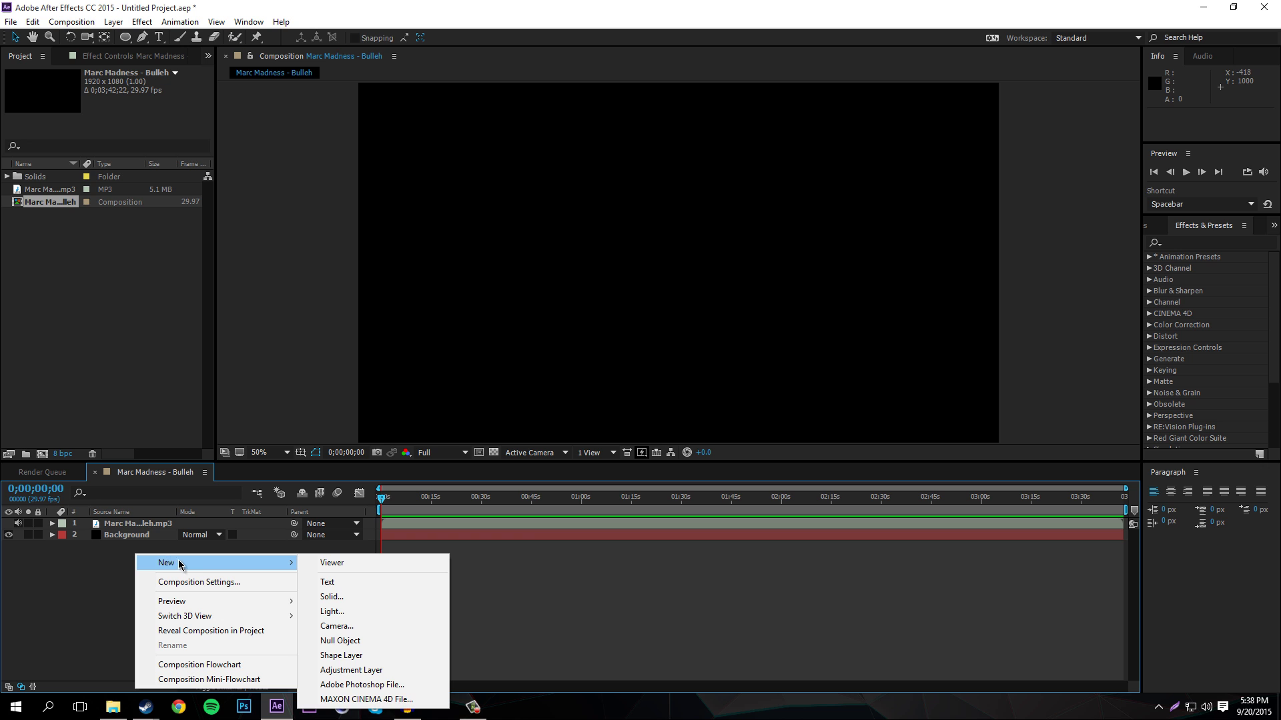
pyautogui.moveTo(284, 565)
pyautogui.click(331, 596)
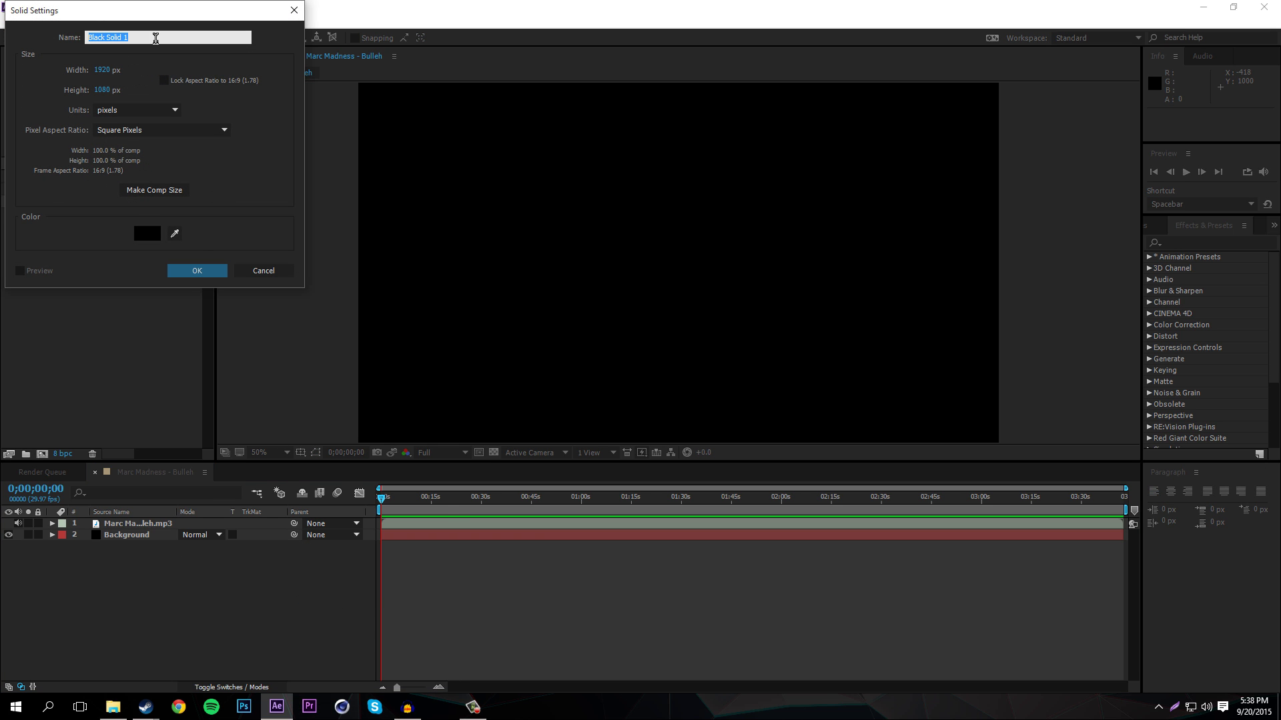
pyautogui.write('Spectrum')
pyautogui.press('Return')
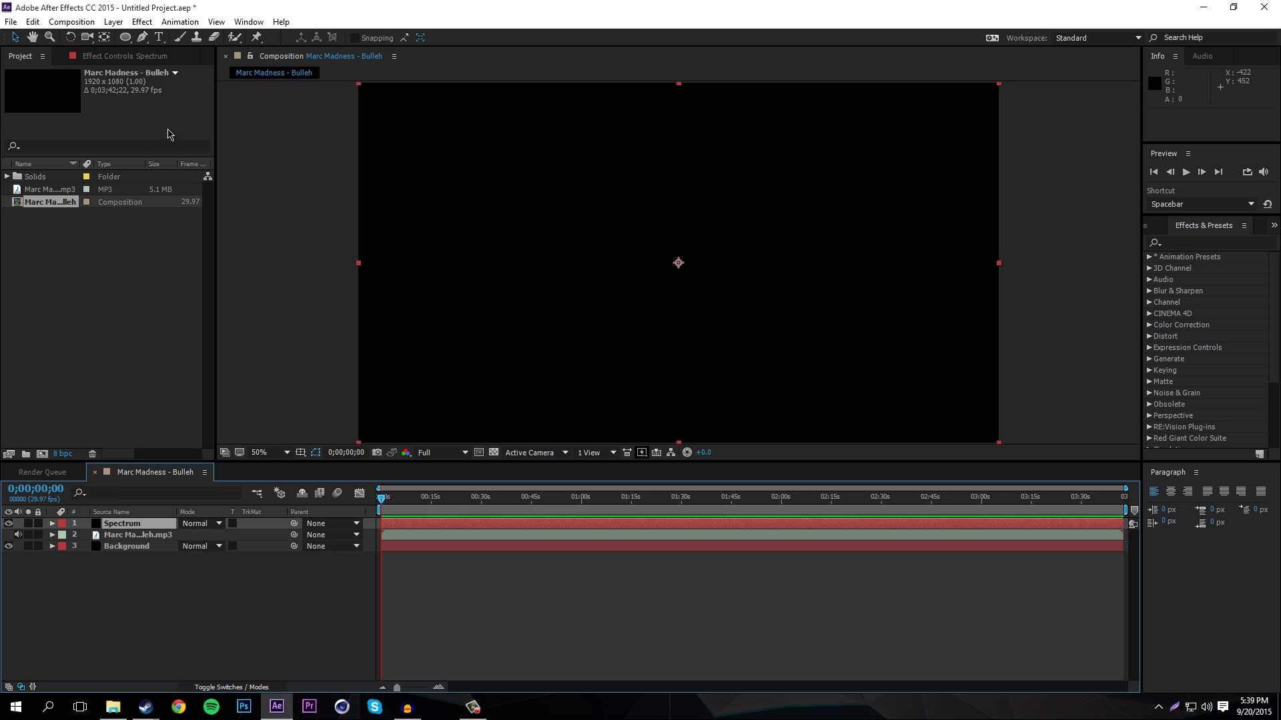
# Step: Apply the Generate > Audio Spectrum effect to the Spectrum layer
pyautogui.click(141, 22)
pyautogui.moveTo(199, 177)
pyautogui.moveTo(269, 204)
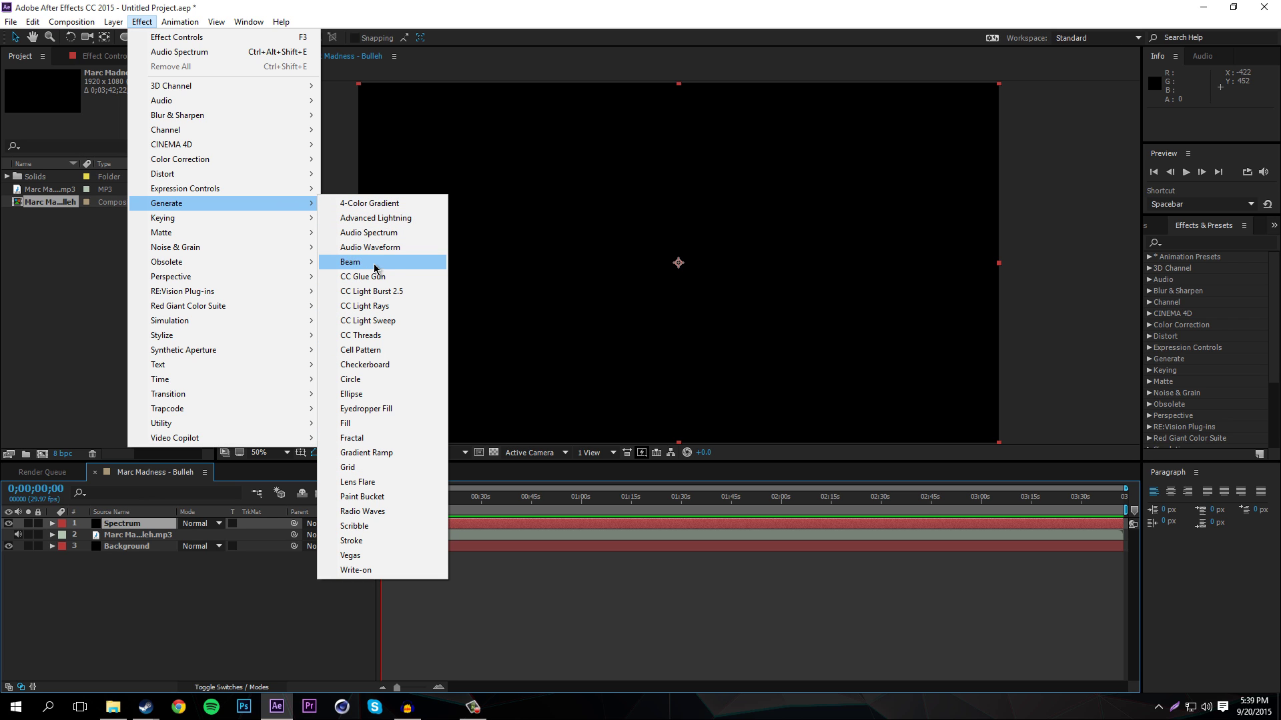
pyautogui.click(345, 231)
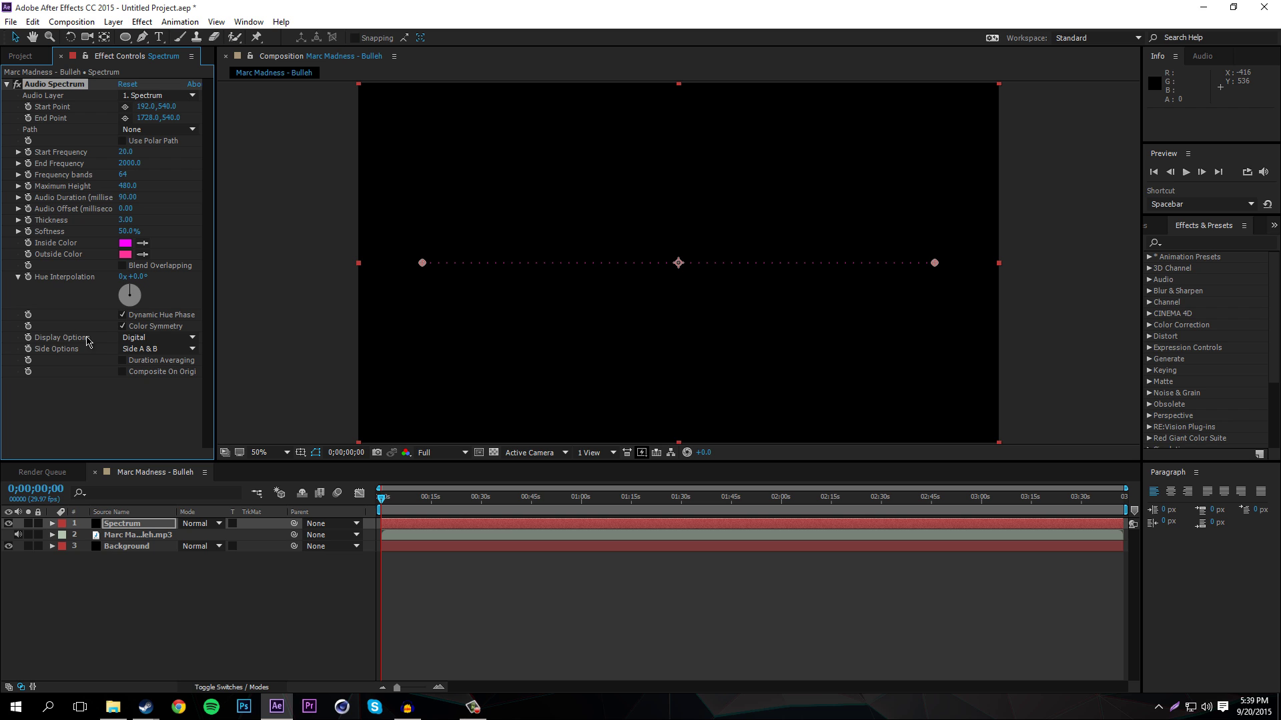
# Step: Set the Audio Spectrum's Audio Layer to 2. Marc Madness - Bulleh.mp3
pyautogui.click(20, 56)
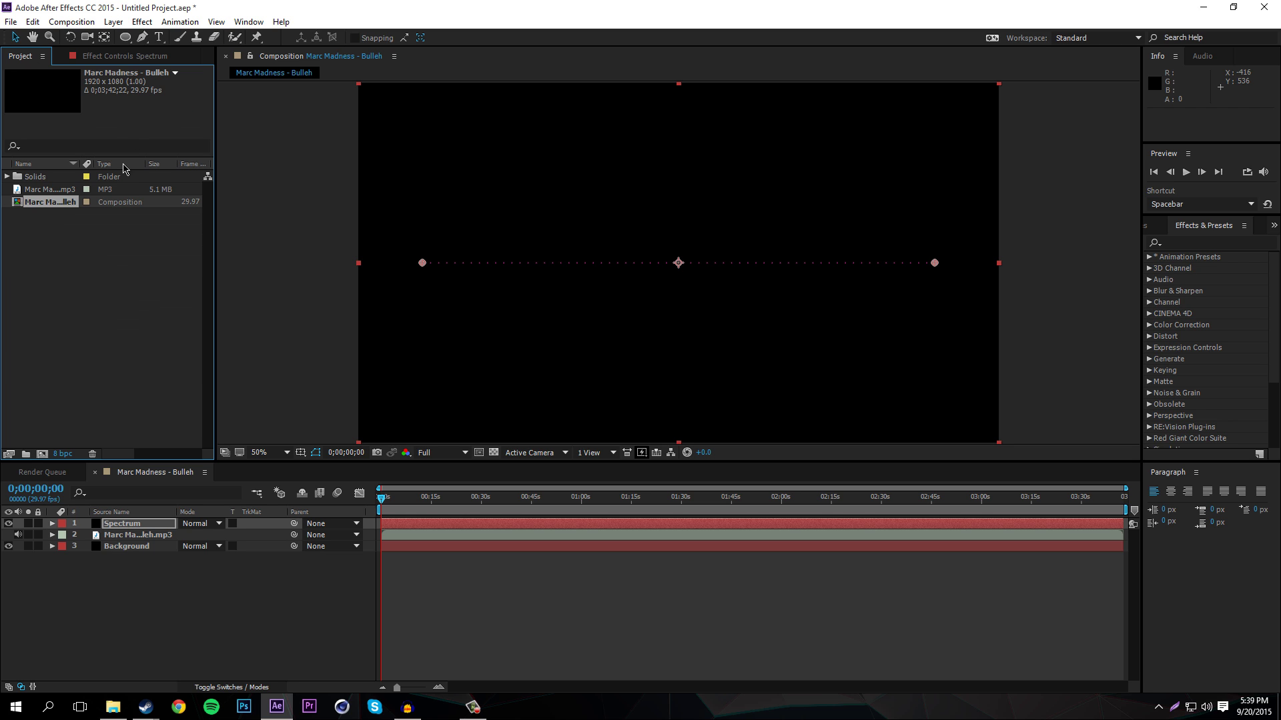
pyautogui.click(108, 57)
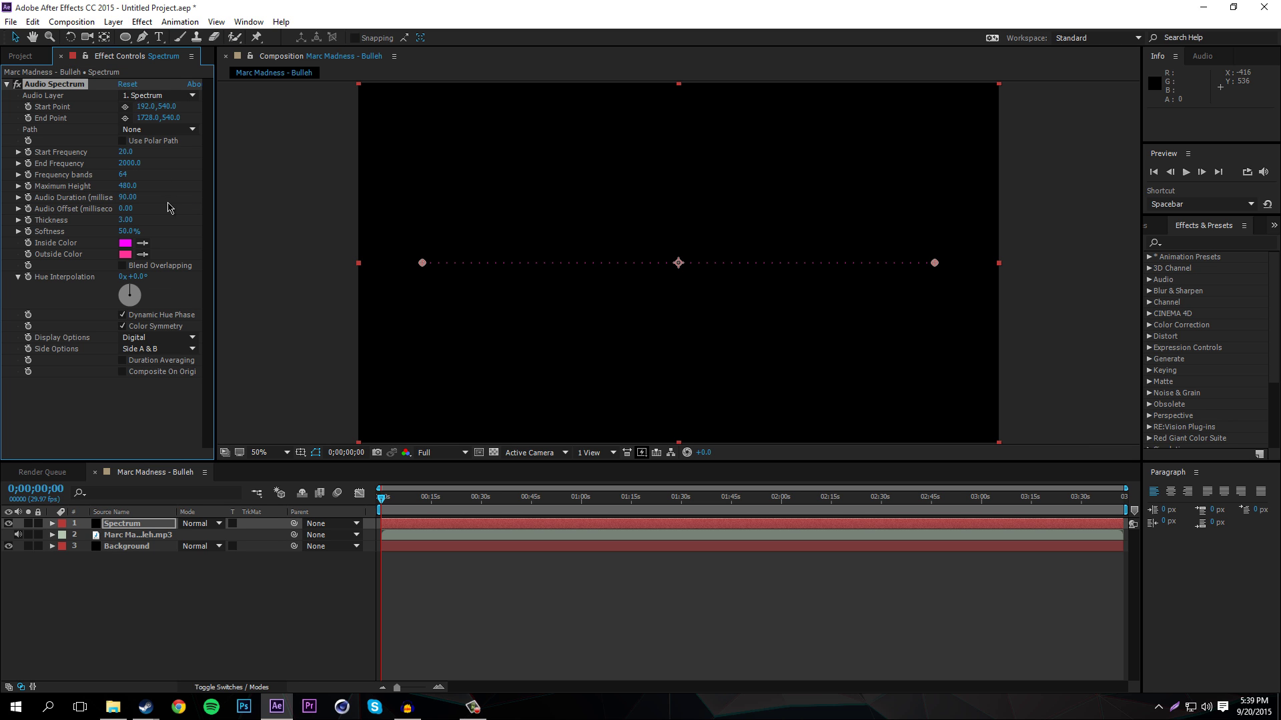
pyautogui.click(423, 499)
pyautogui.moveTo(423, 500)
pyautogui.mouseDown()
pyautogui.moveTo(761, 501)
pyautogui.moveTo(407, 494)
pyautogui.mouseUp()
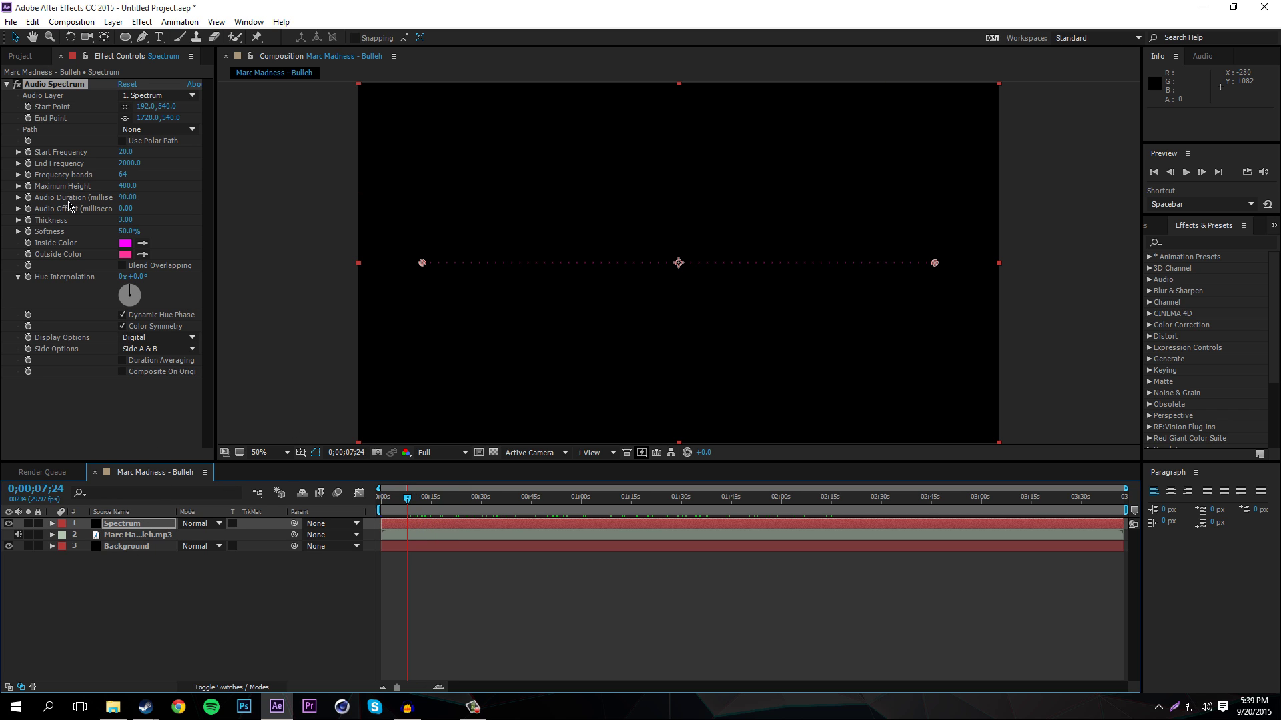
pyautogui.click(155, 129)
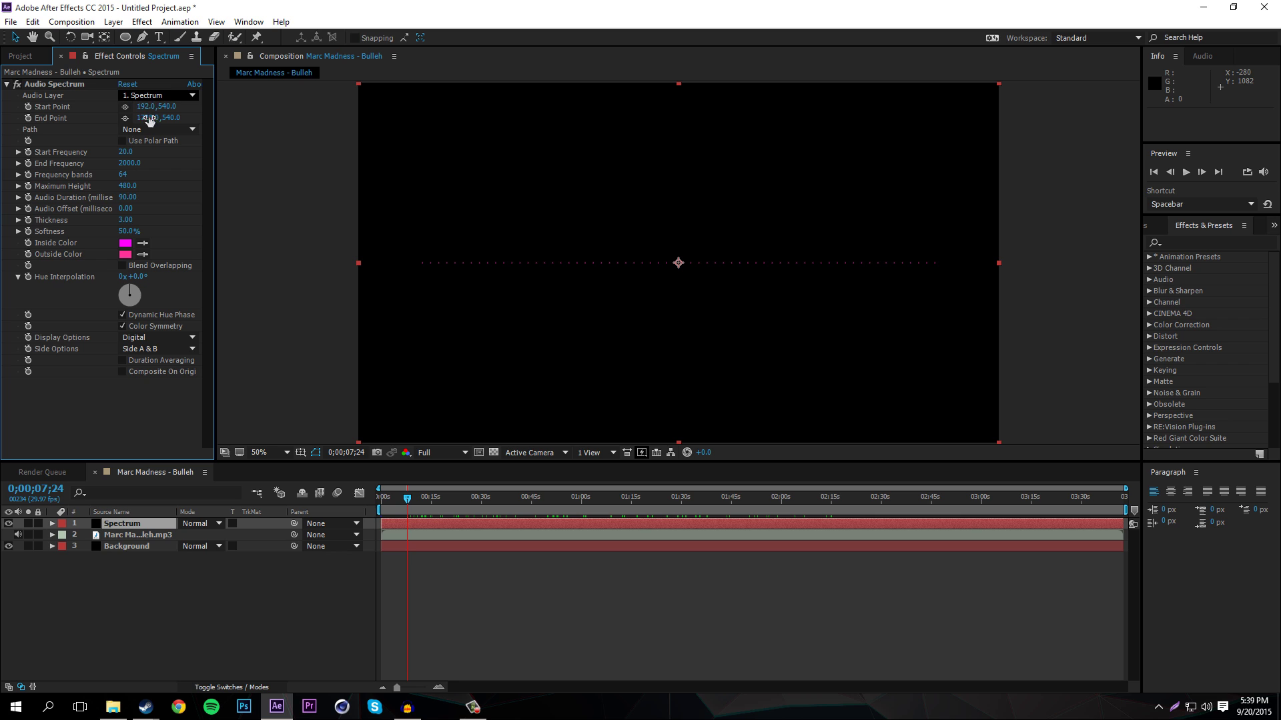
pyautogui.click(114, 529)
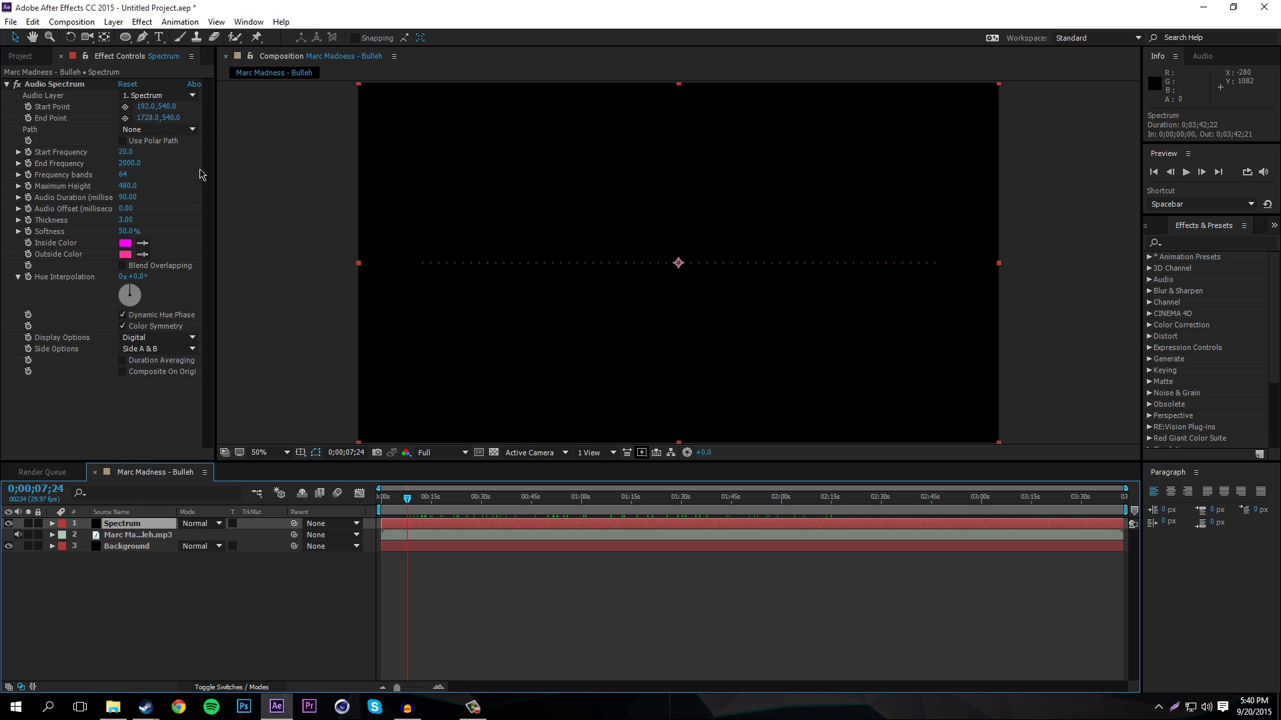
pyautogui.click(188, 98)
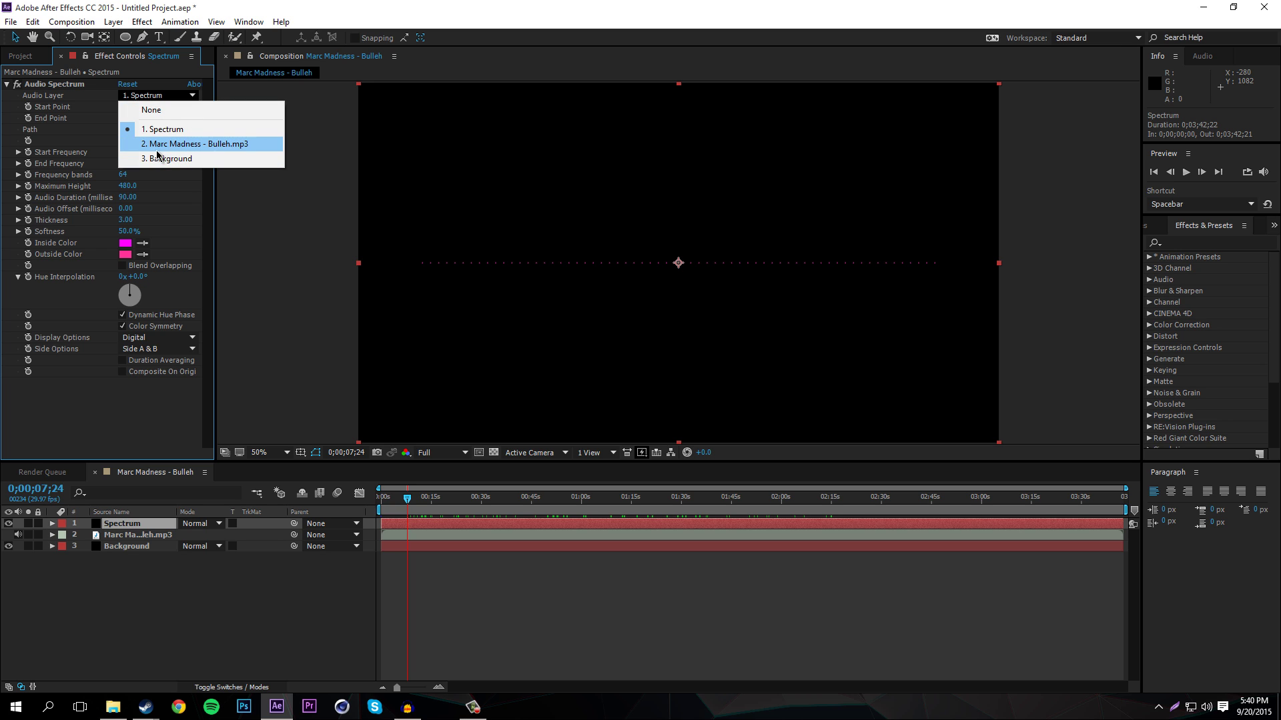
pyautogui.click(229, 145)
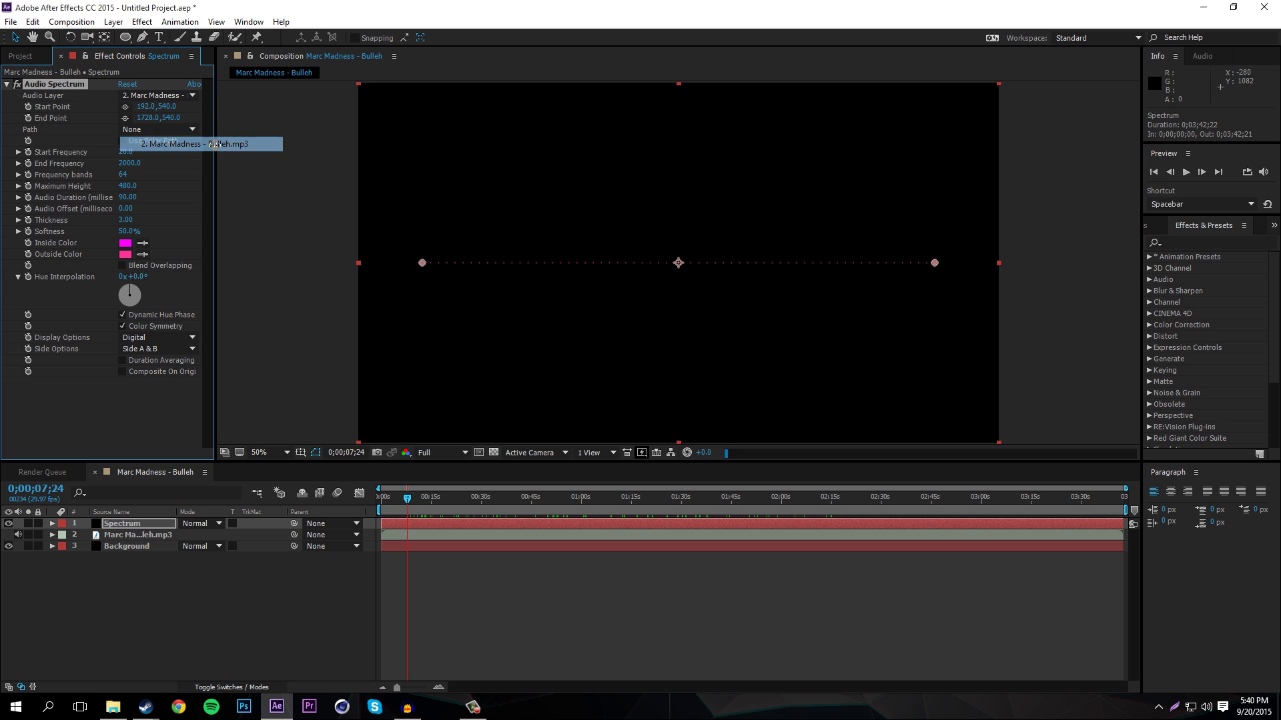
# Step: Scrub Hue Interpolation to 0x+341.0° for rainbow bars, previewing over time
pyautogui.moveTo(481, 503)
pyautogui.mouseDown()
pyautogui.moveTo(724, 503)
pyautogui.moveTo(375, 500)
pyautogui.moveTo(475, 502)
pyautogui.moveTo(459, 504)
pyautogui.mouseUp()
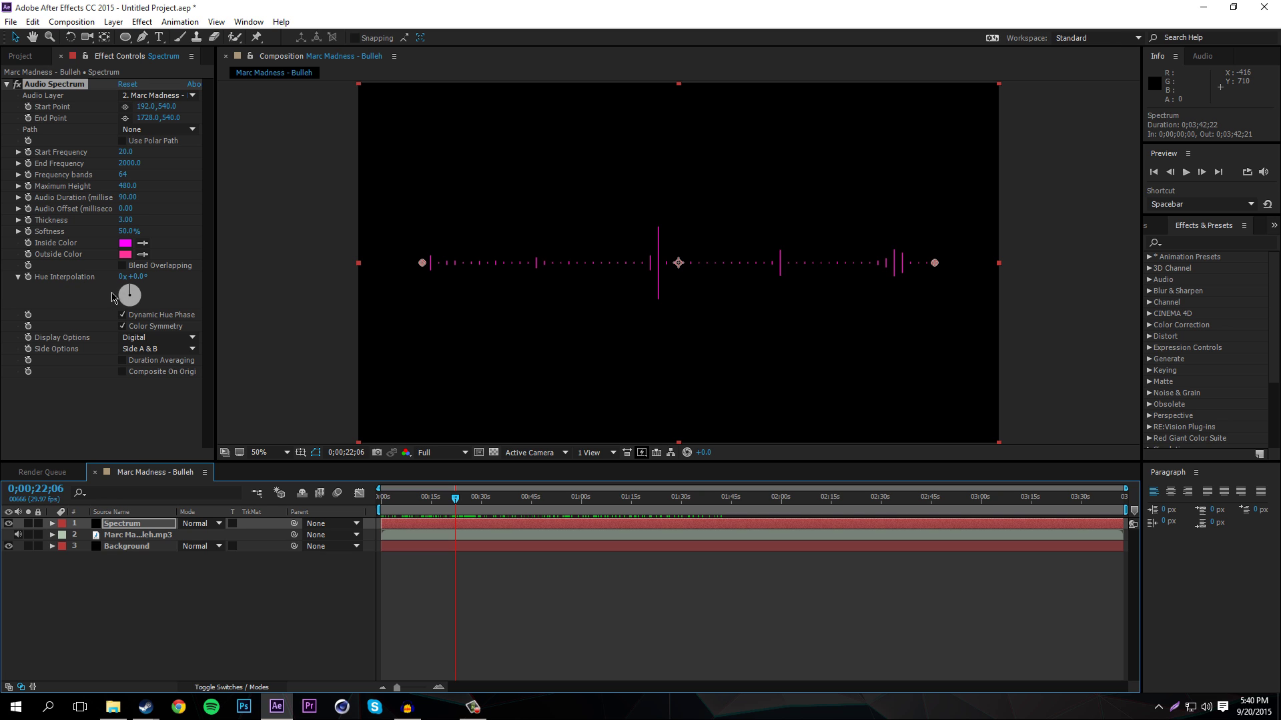
pyautogui.moveTo(128, 288); pyautogui.dragTo(141, 270)
pyautogui.moveTo(215, 196); pyautogui.dragTo(122, 274)
pyautogui.moveTo(479, 497)
pyautogui.mouseDown()
pyautogui.moveTo(795, 501)
pyautogui.moveTo(461, 490)
pyautogui.mouseUp()
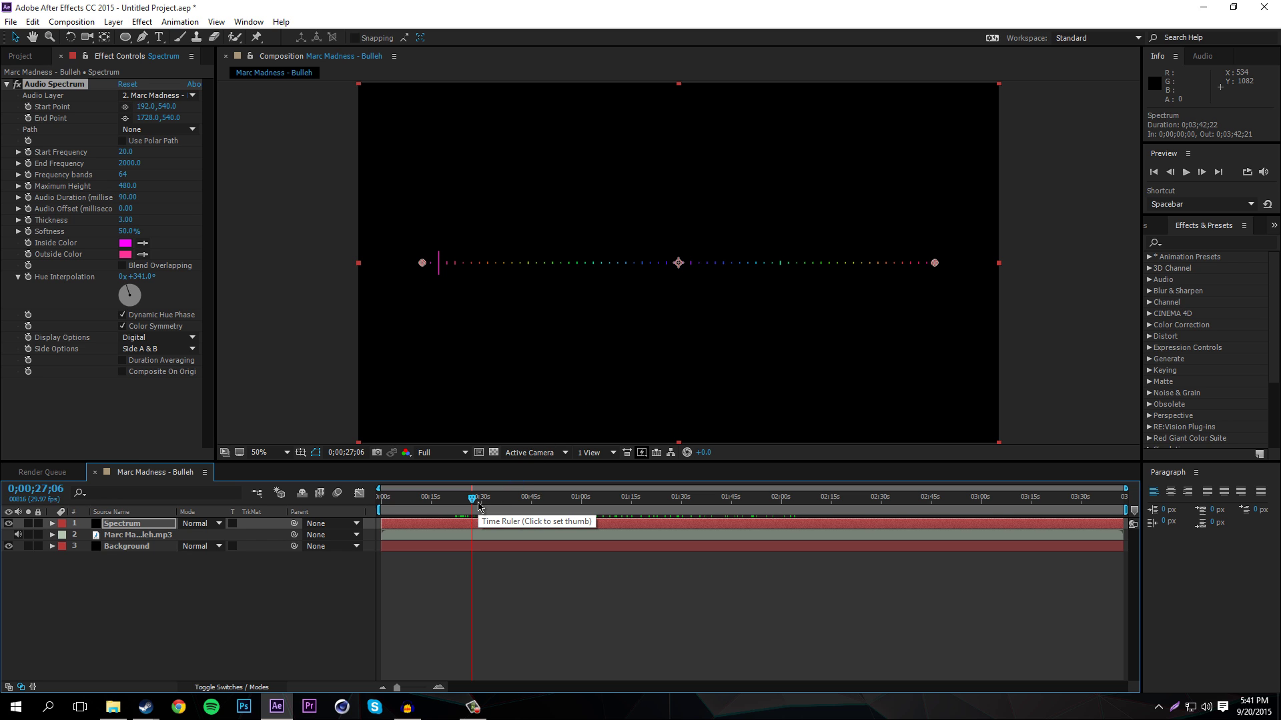
pyautogui.moveTo(482, 504); pyautogui.dragTo(532, 502)
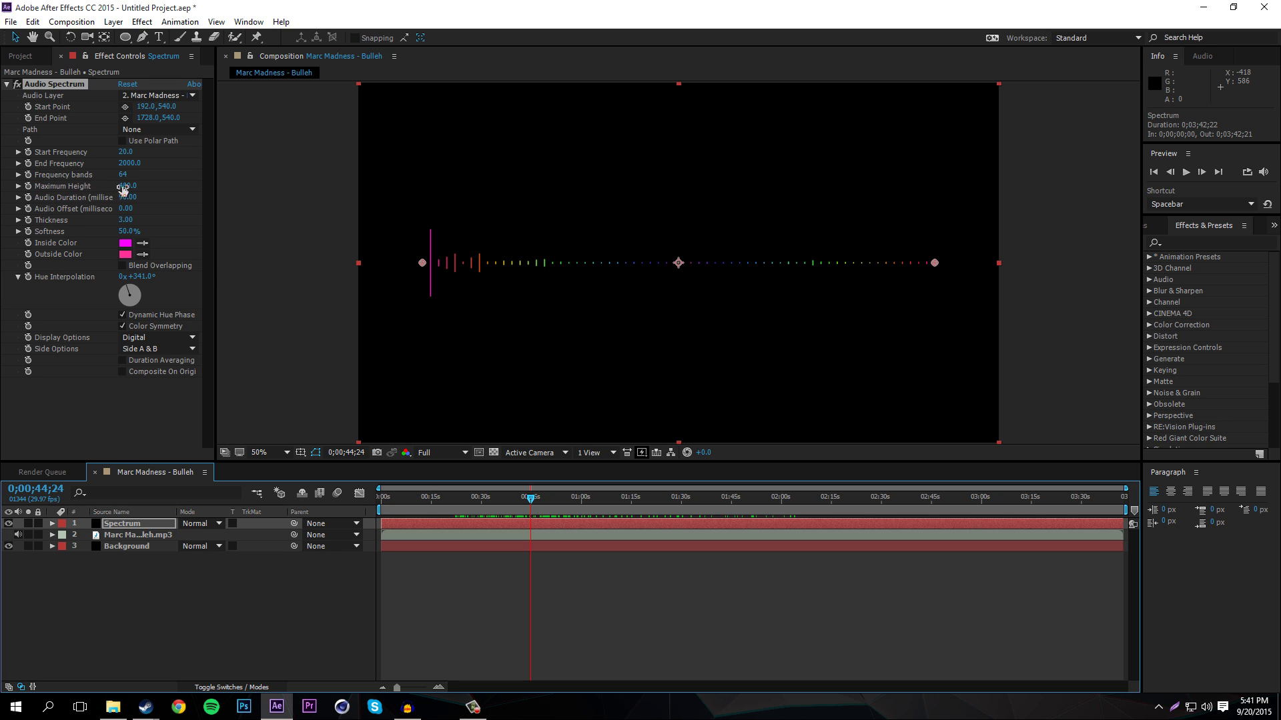
# Step: Raise the spectrum's Maximum Height, settling it at 701.0
pyautogui.click(145, 190)
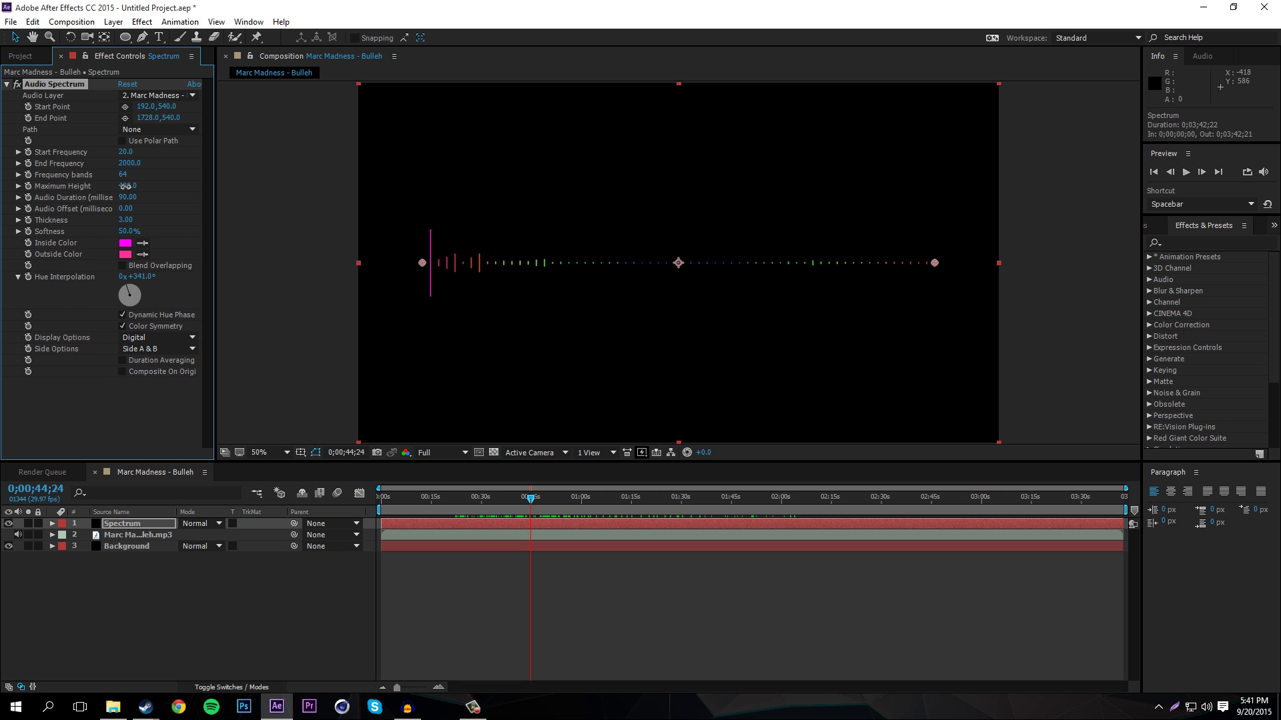
pyautogui.moveTo(126, 189); pyautogui.dragTo(328, 204)
pyautogui.moveTo(547, 497)
pyautogui.mouseDown()
pyautogui.moveTo(654, 498)
pyautogui.moveTo(569, 498)
pyautogui.mouseUp()
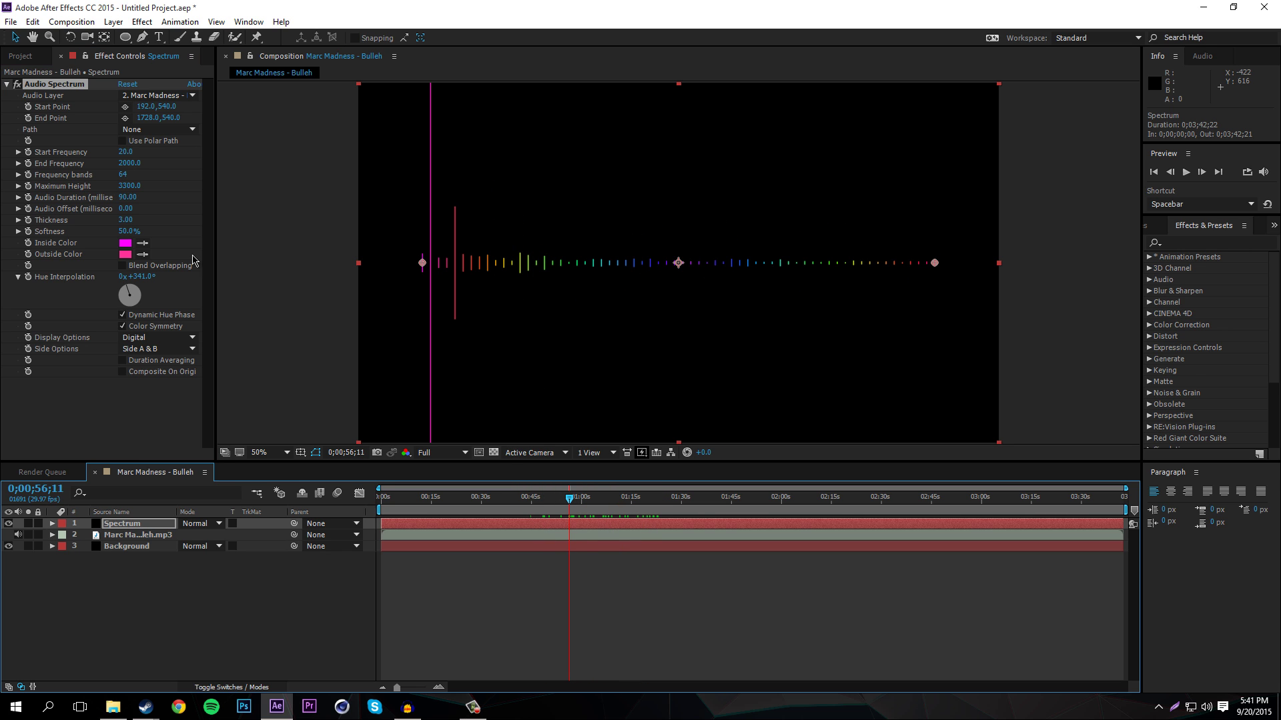
pyautogui.moveTo(130, 186); pyautogui.dragTo(130, 314)
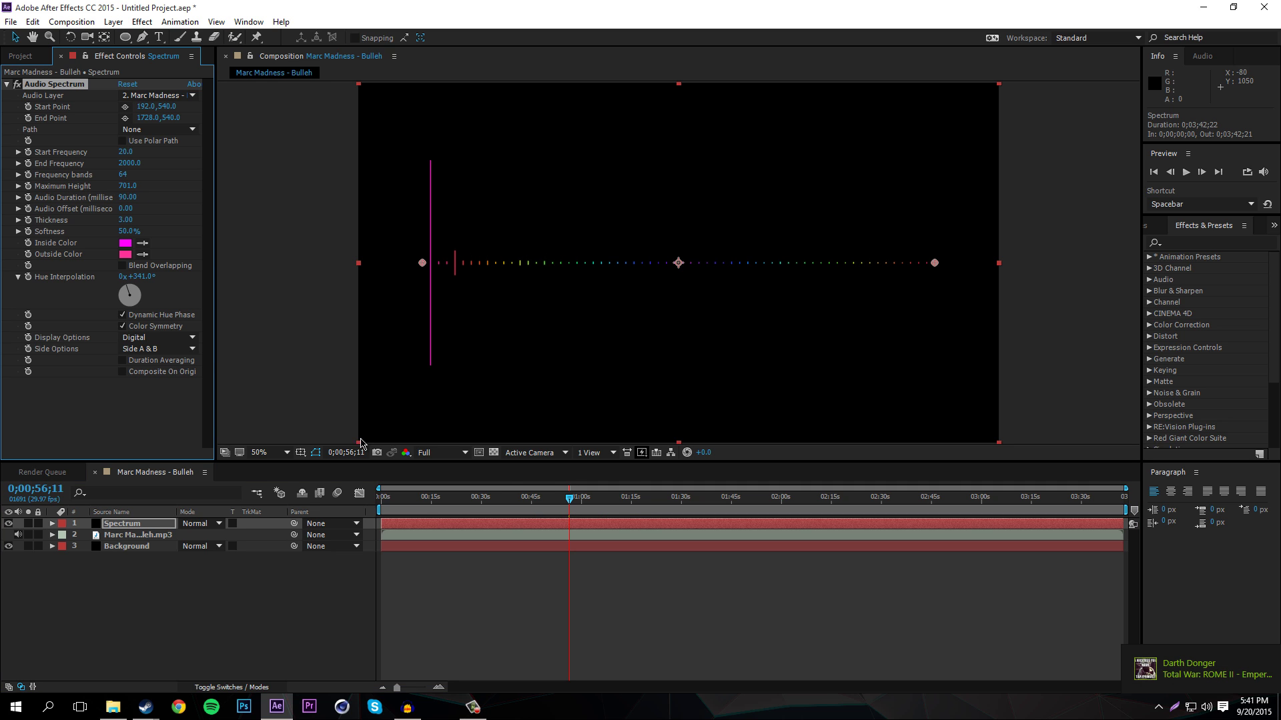
pyautogui.moveTo(579, 505); pyautogui.dragTo(605, 510)
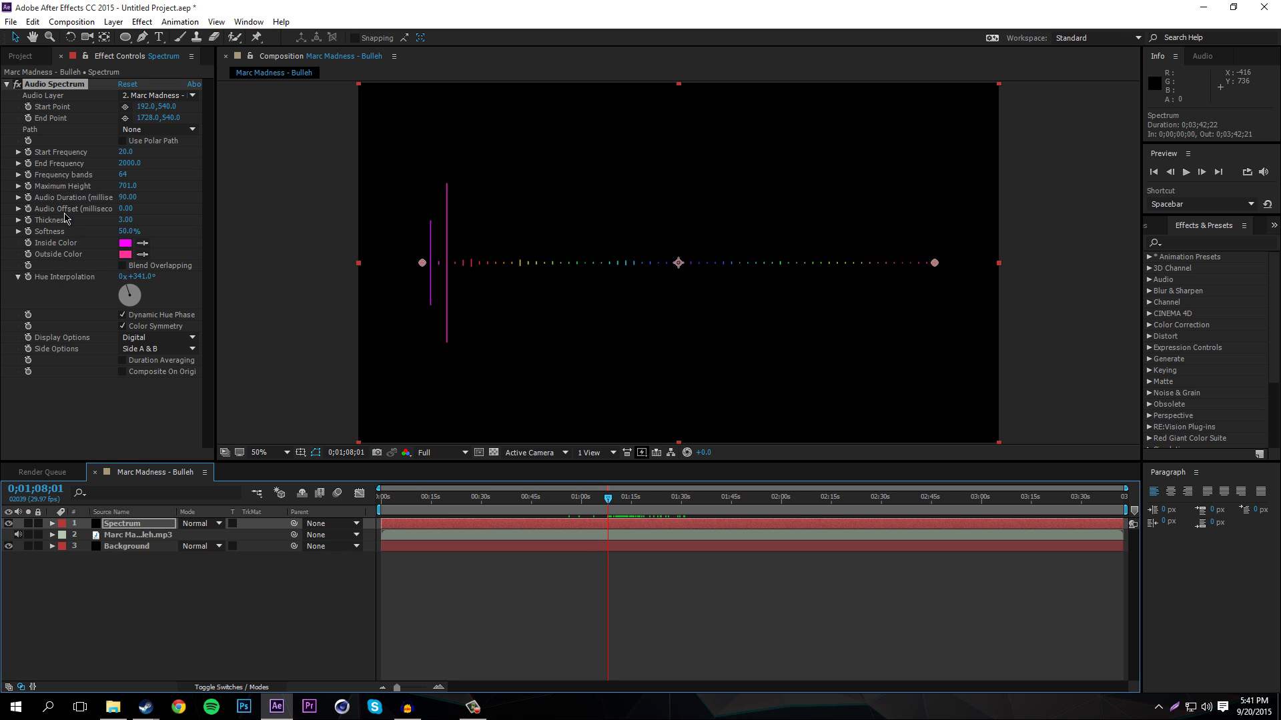
# Step: Try 28 Frequency bands, then raise them to 273 for a dense waveform
pyautogui.click(75, 183)
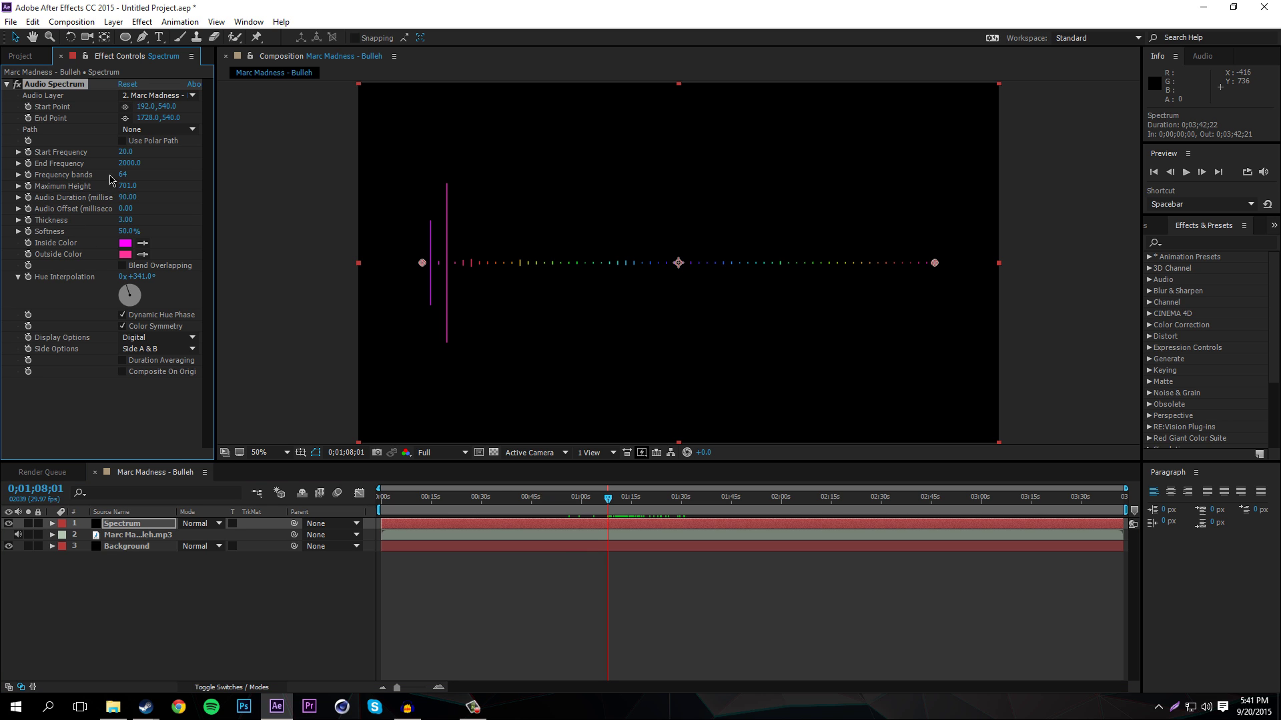
pyautogui.moveTo(139, 175); pyautogui.dragTo(118, 191)
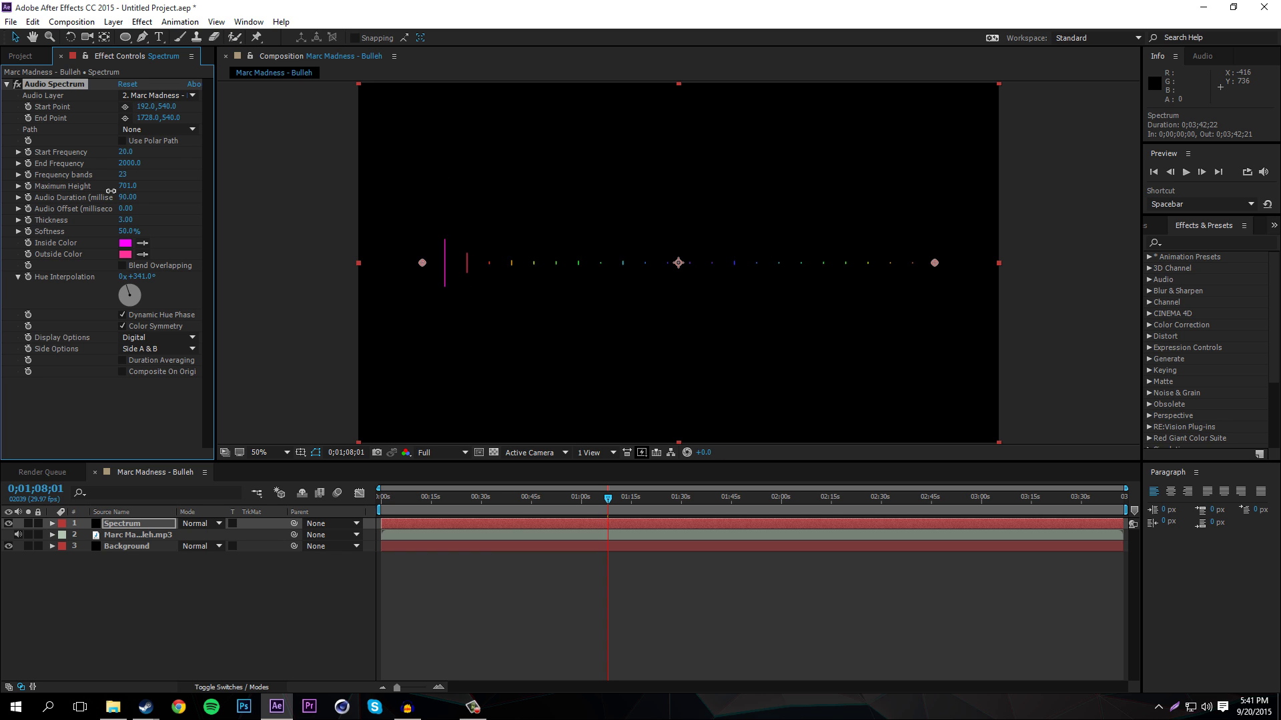
pyautogui.moveTo(114, 191); pyautogui.dragTo(120, 191)
pyautogui.moveTo(619, 504); pyautogui.dragTo(591, 497)
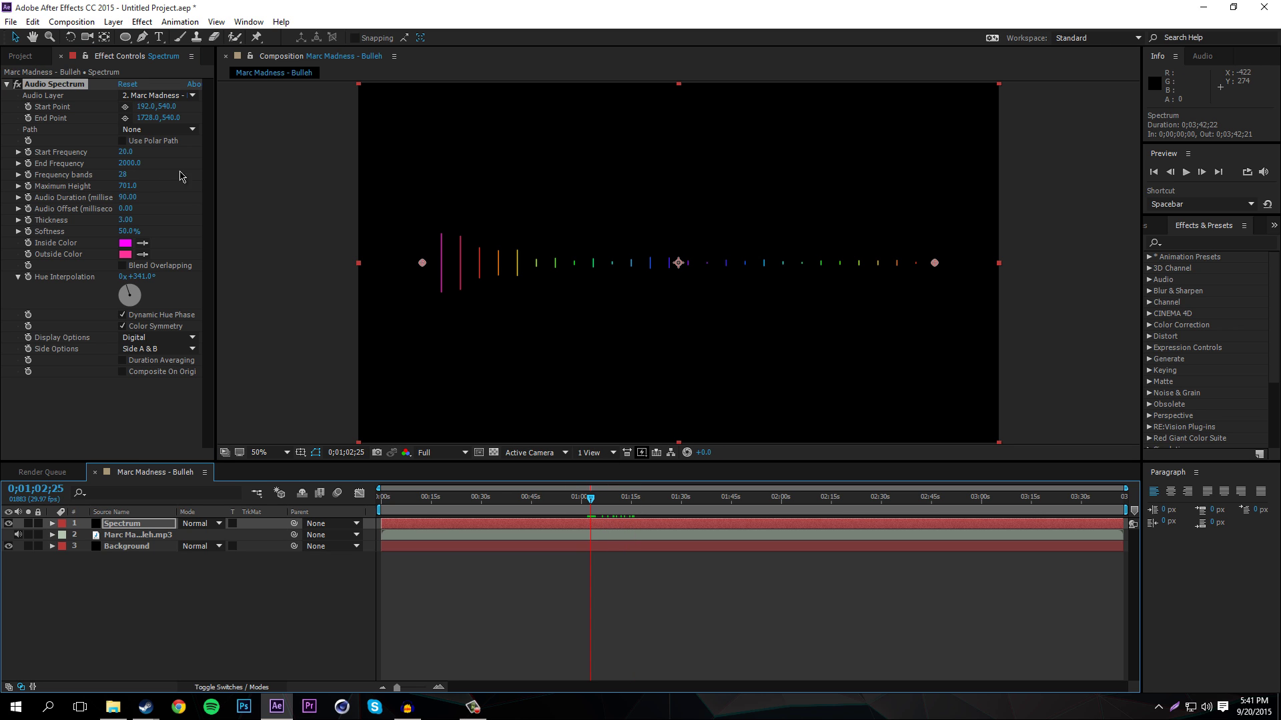
pyautogui.moveTo(124, 175); pyautogui.dragTo(280, 170)
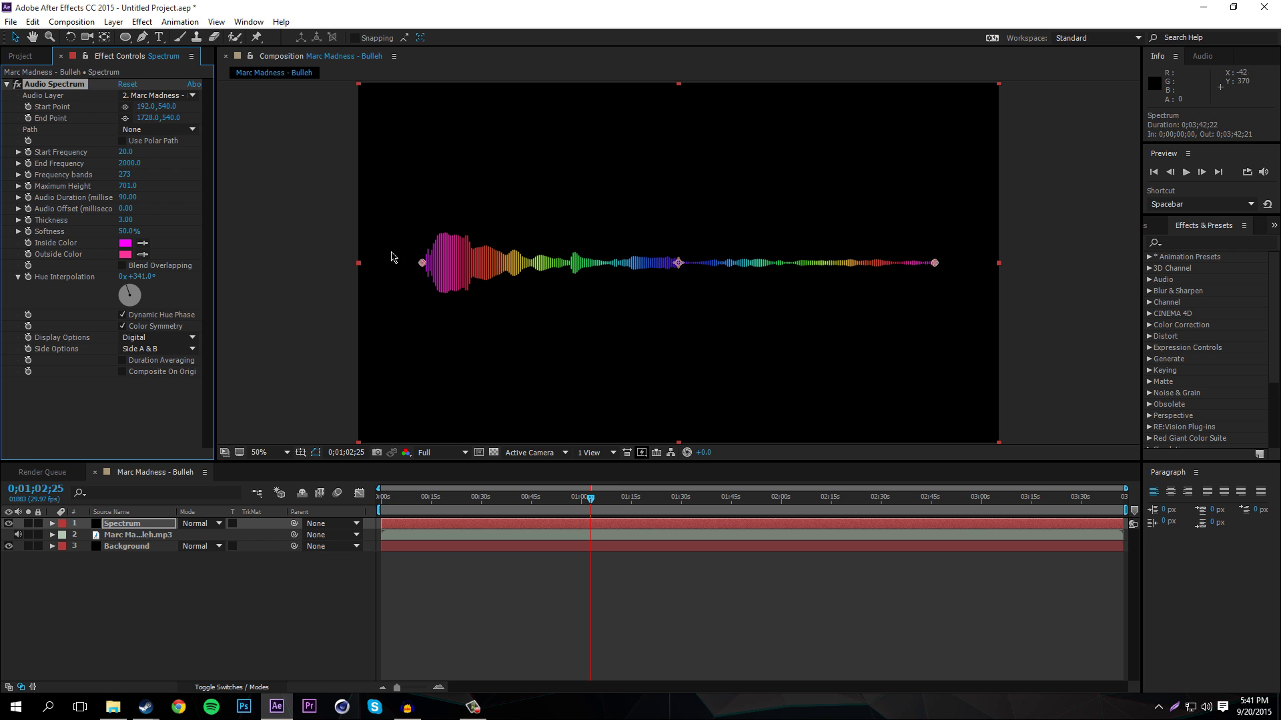
pyautogui.moveTo(595, 500); pyautogui.dragTo(585, 498)
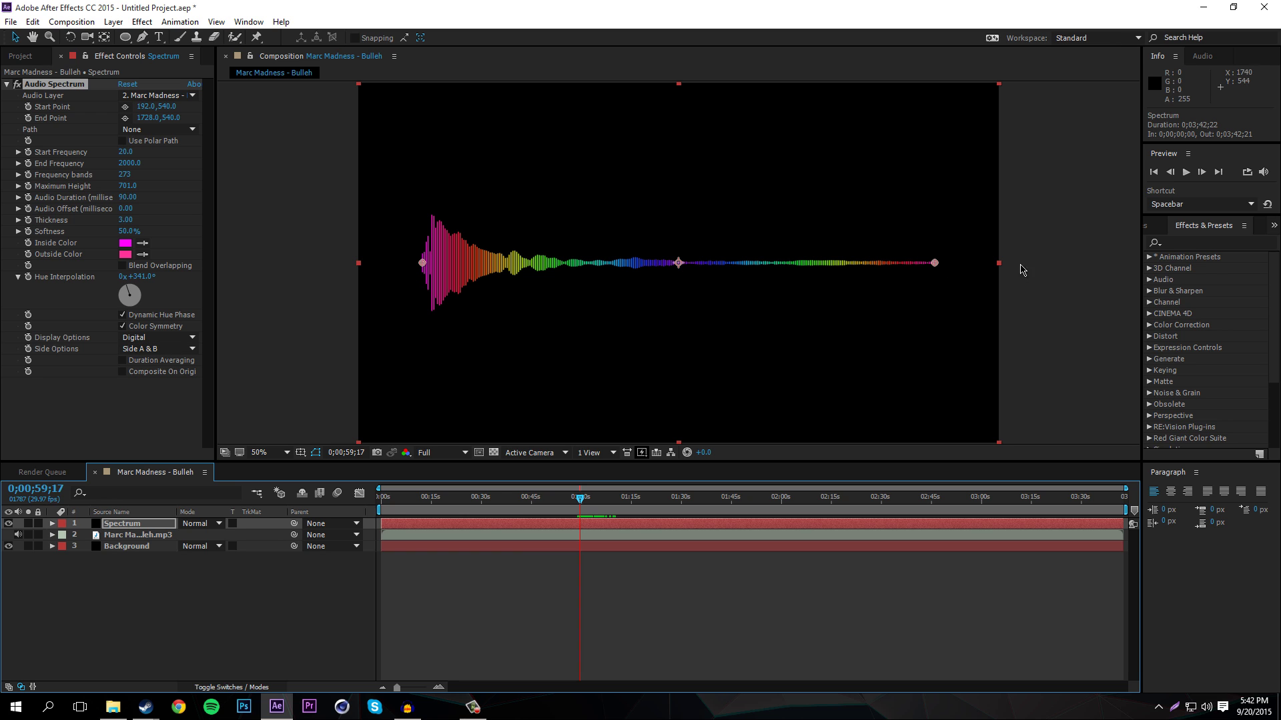
pyautogui.click(167, 349)
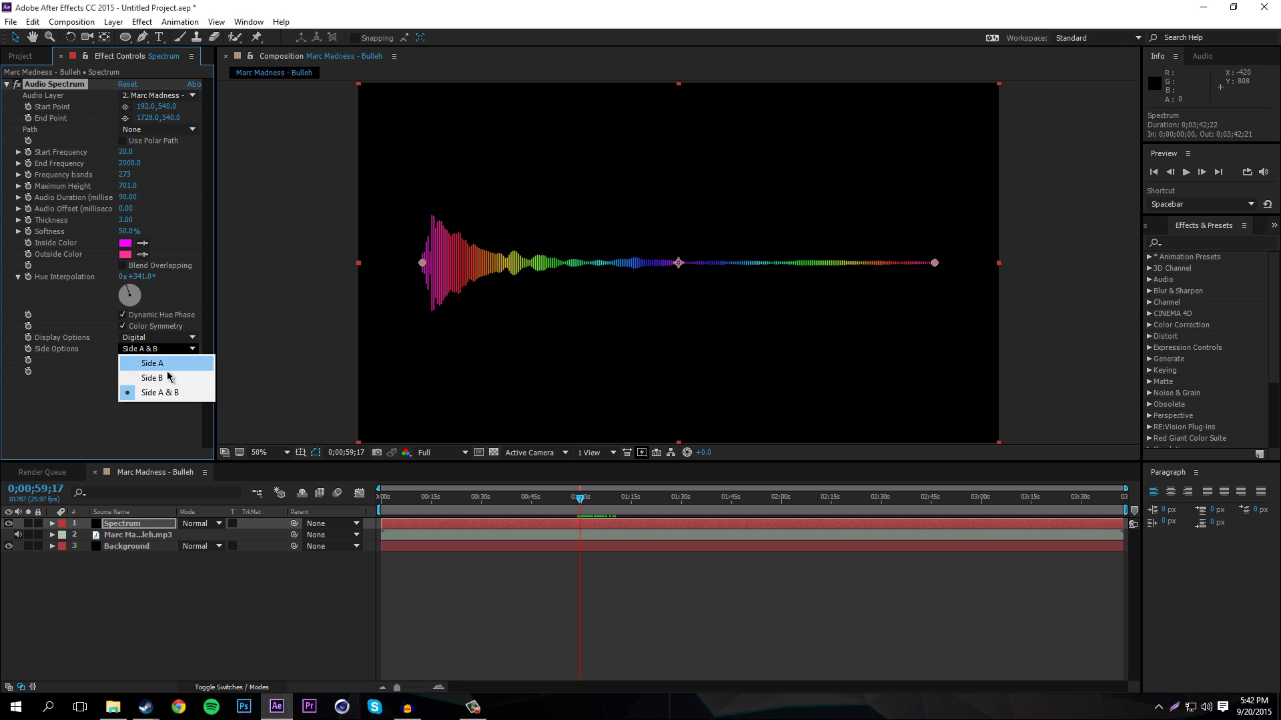
pyautogui.click(197, 379)
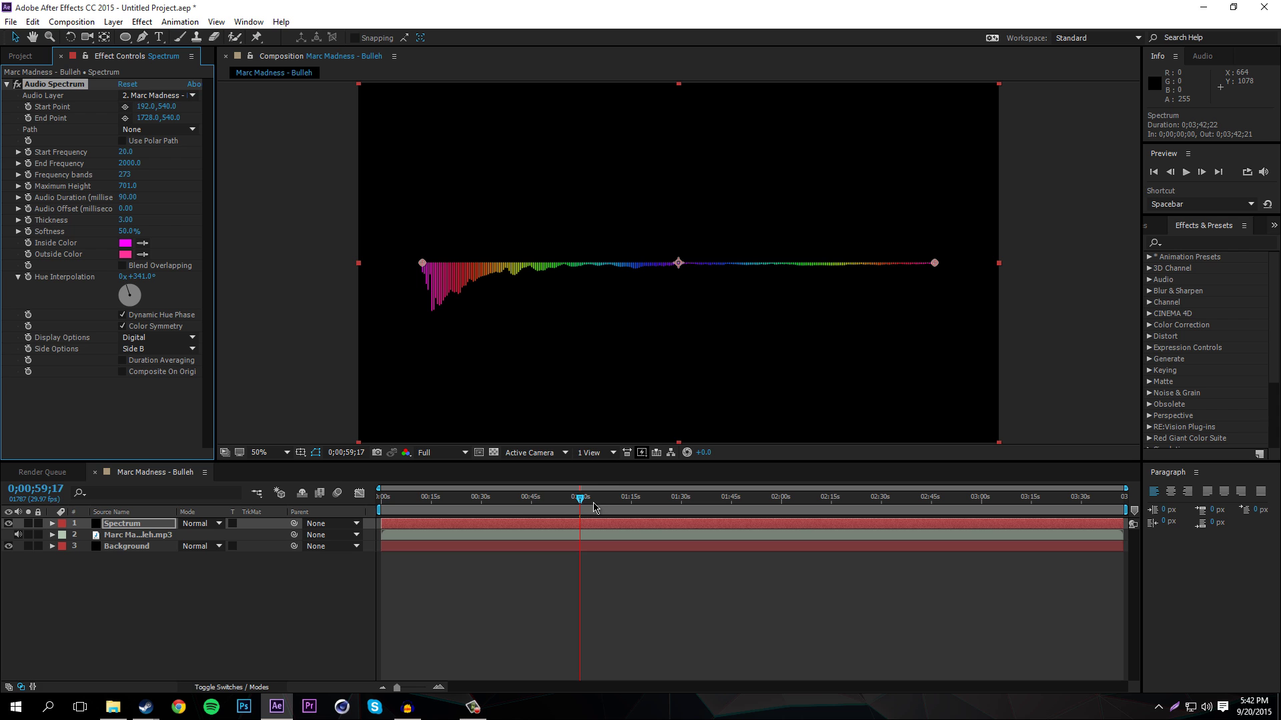
pyautogui.moveTo(548, 505); pyautogui.dragTo(592, 501)
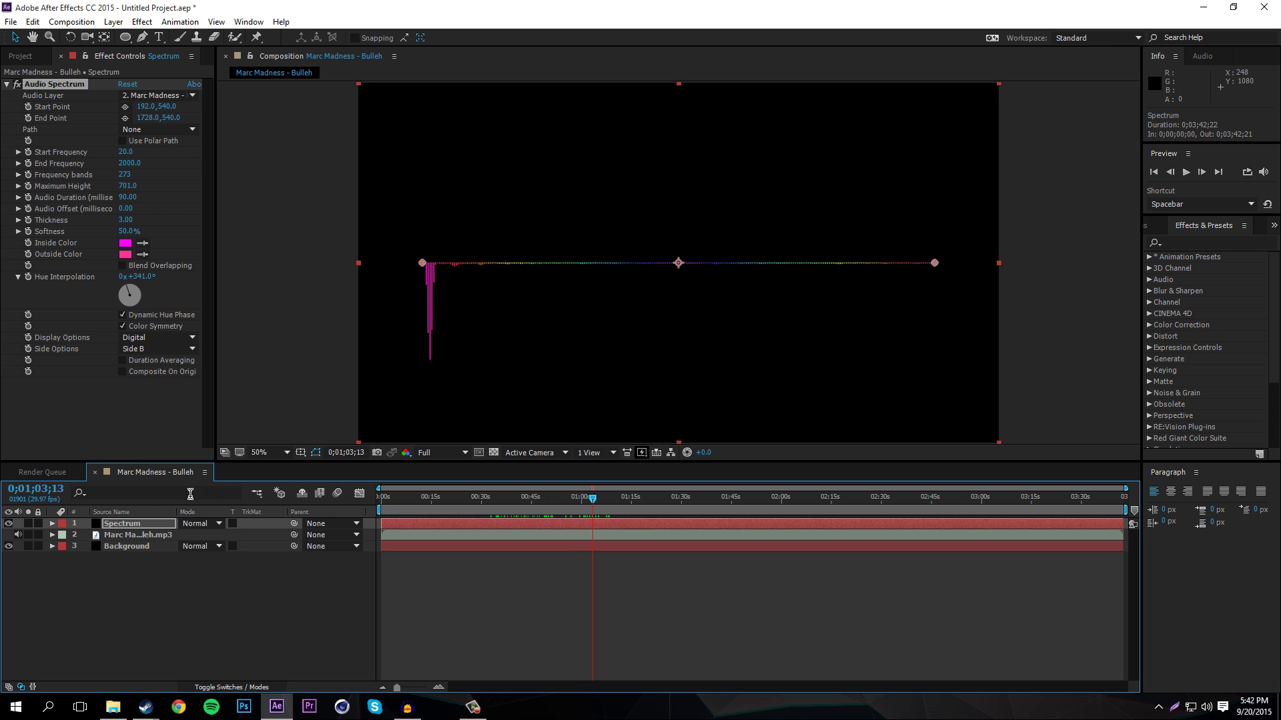
pyautogui.click(156, 349)
pyautogui.click(144, 365)
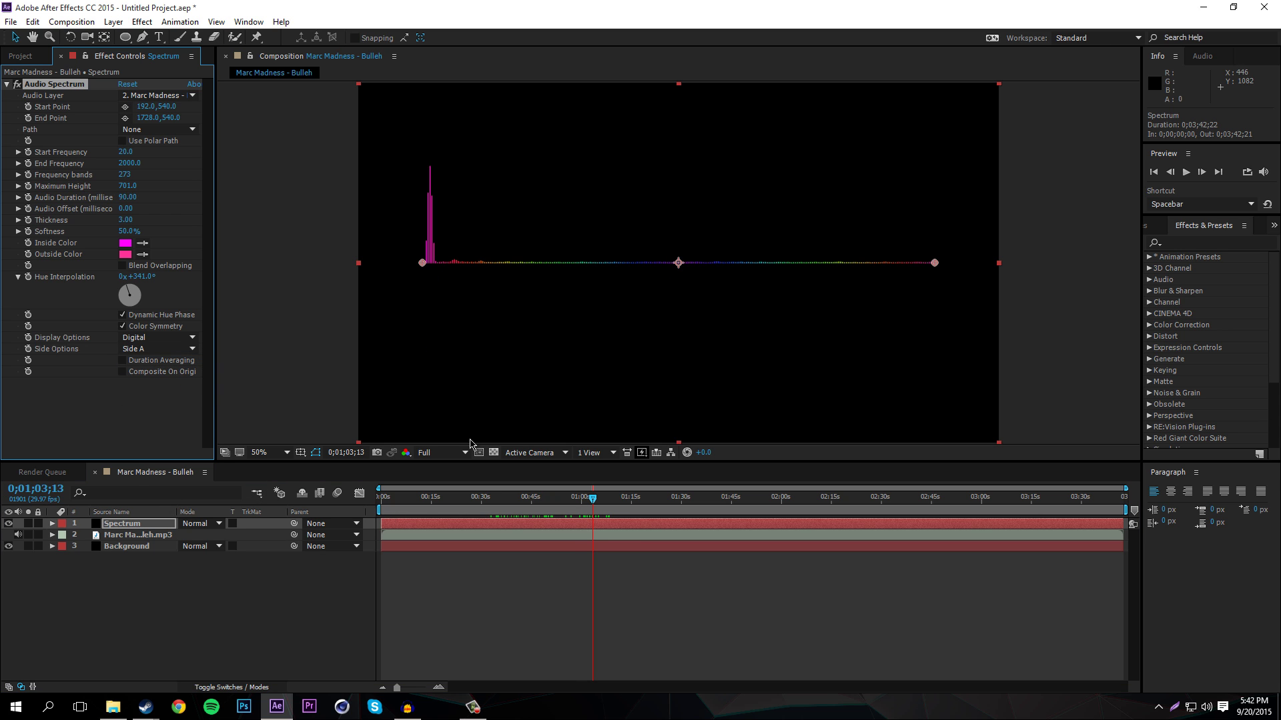
pyautogui.moveTo(560, 497); pyautogui.dragTo(527, 497)
pyautogui.click(157, 349)
pyautogui.click(147, 393)
pyautogui.click(157, 348)
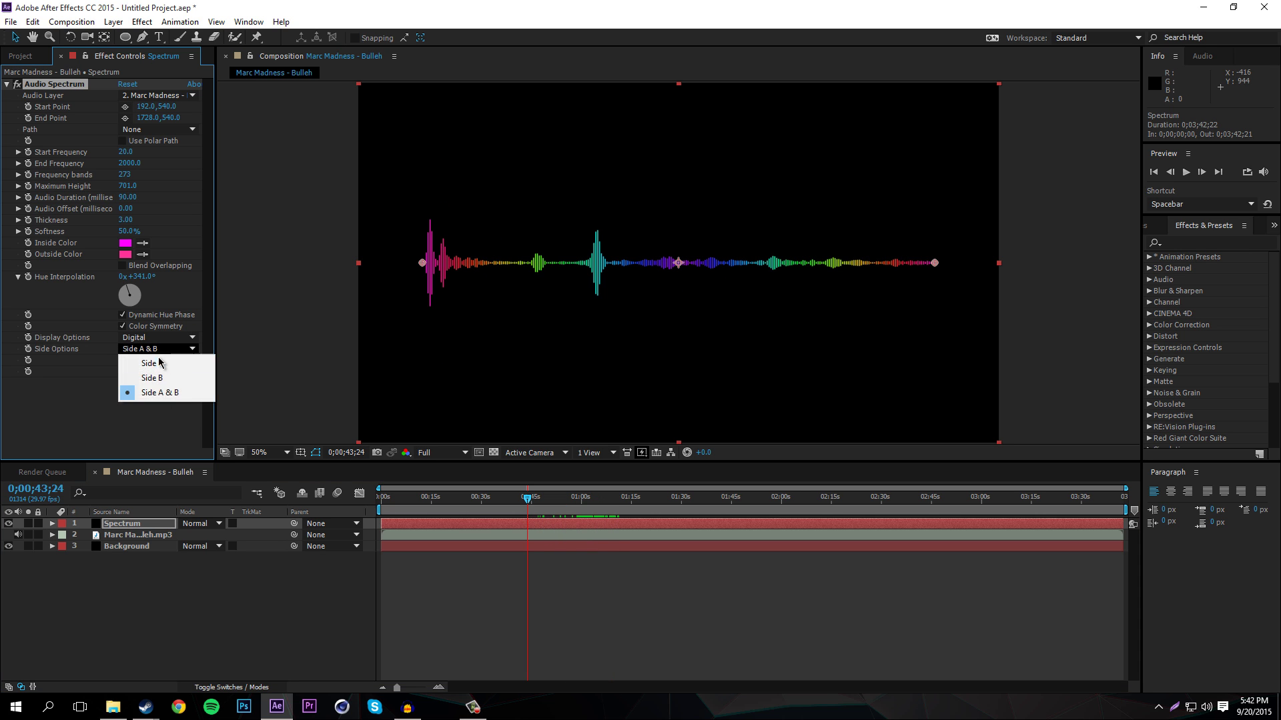
pyautogui.click(157, 363)
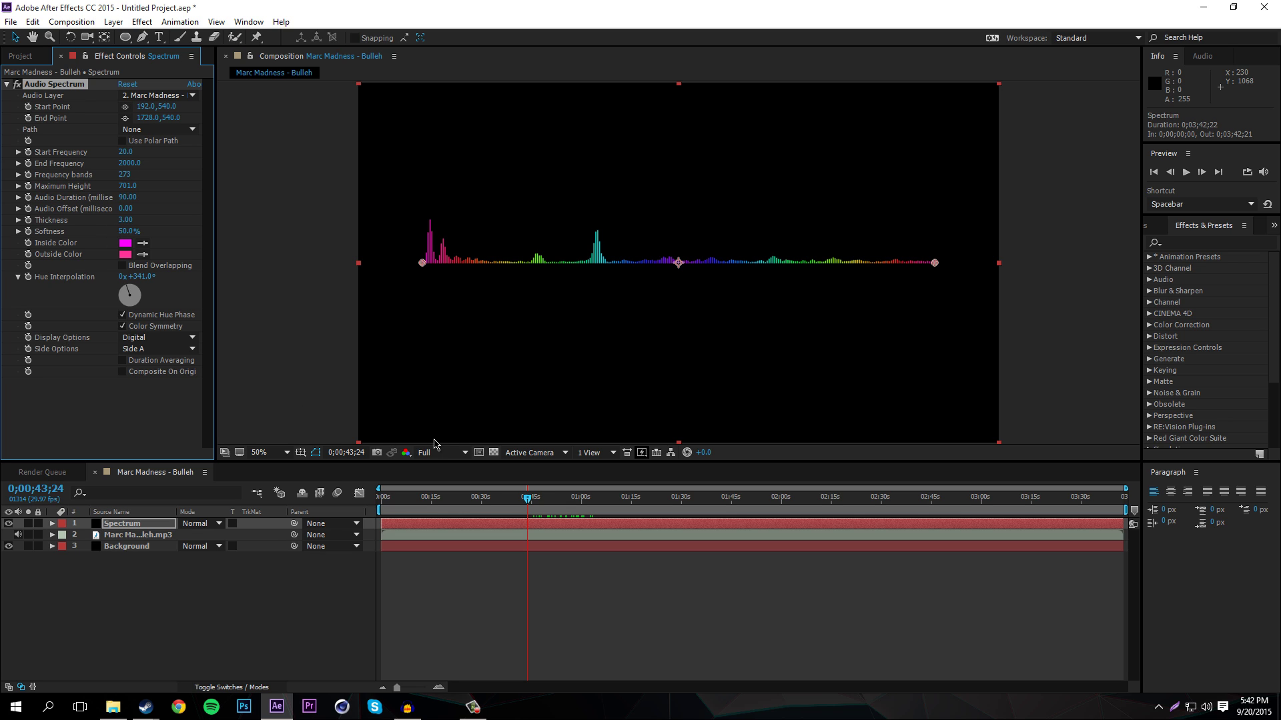
pyautogui.click(528, 501)
pyautogui.moveTo(528, 500)
pyautogui.mouseDown()
pyautogui.moveTo(509, 500)
pyautogui.moveTo(669, 502)
pyautogui.moveTo(536, 501)
pyautogui.mouseUp()
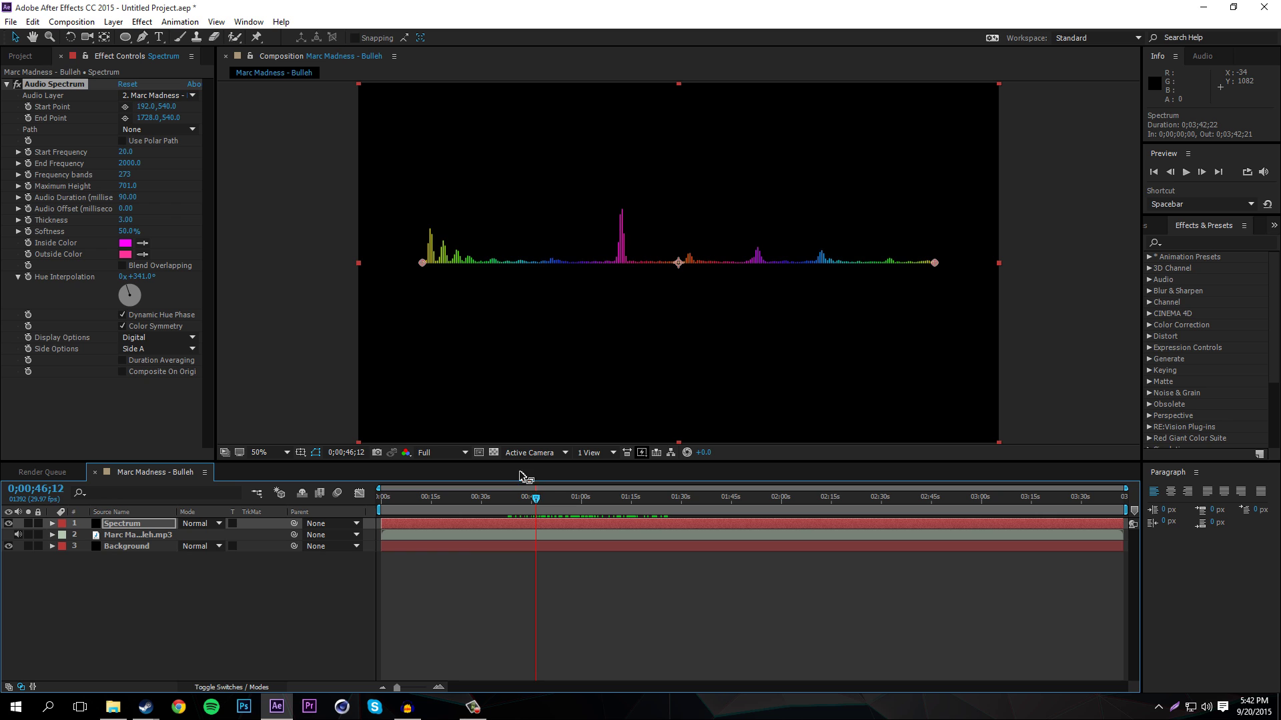
# Step: Draw a first ellipse mask on the Spectrum layer, then undo the misplaced attempt
pyautogui.click(126, 37)
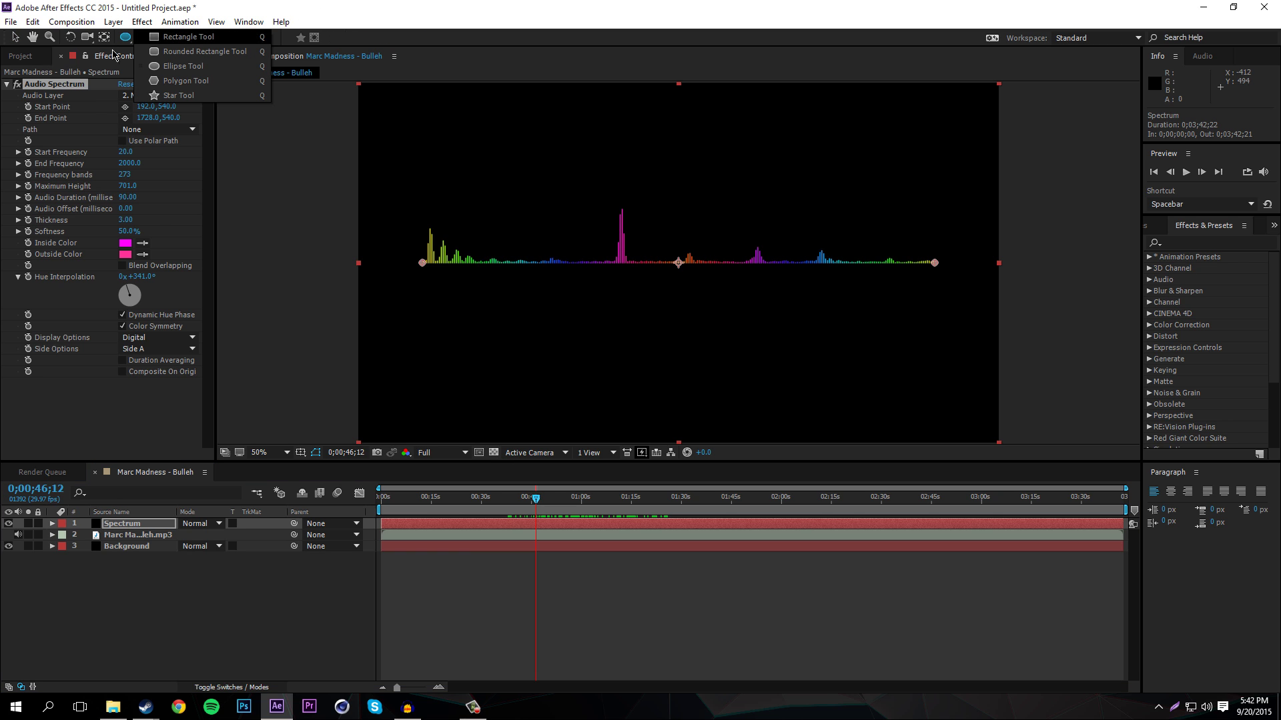
pyautogui.click(126, 39)
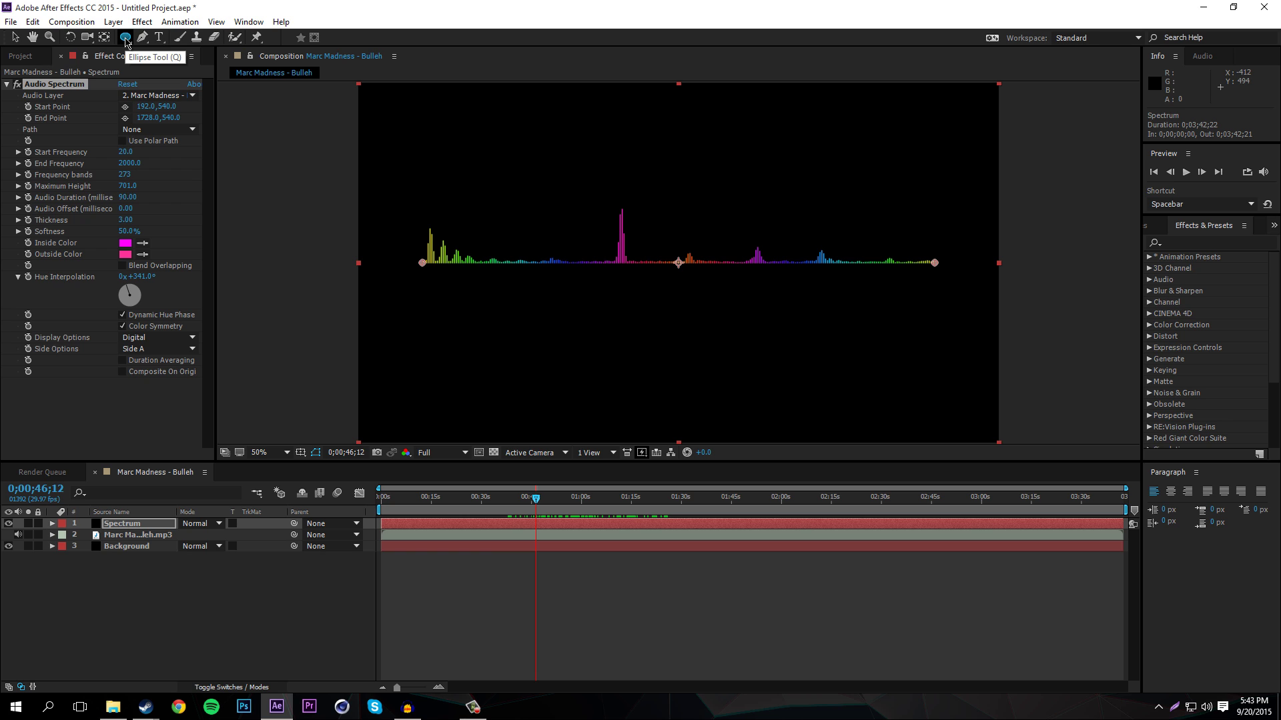
pyautogui.click(126, 40)
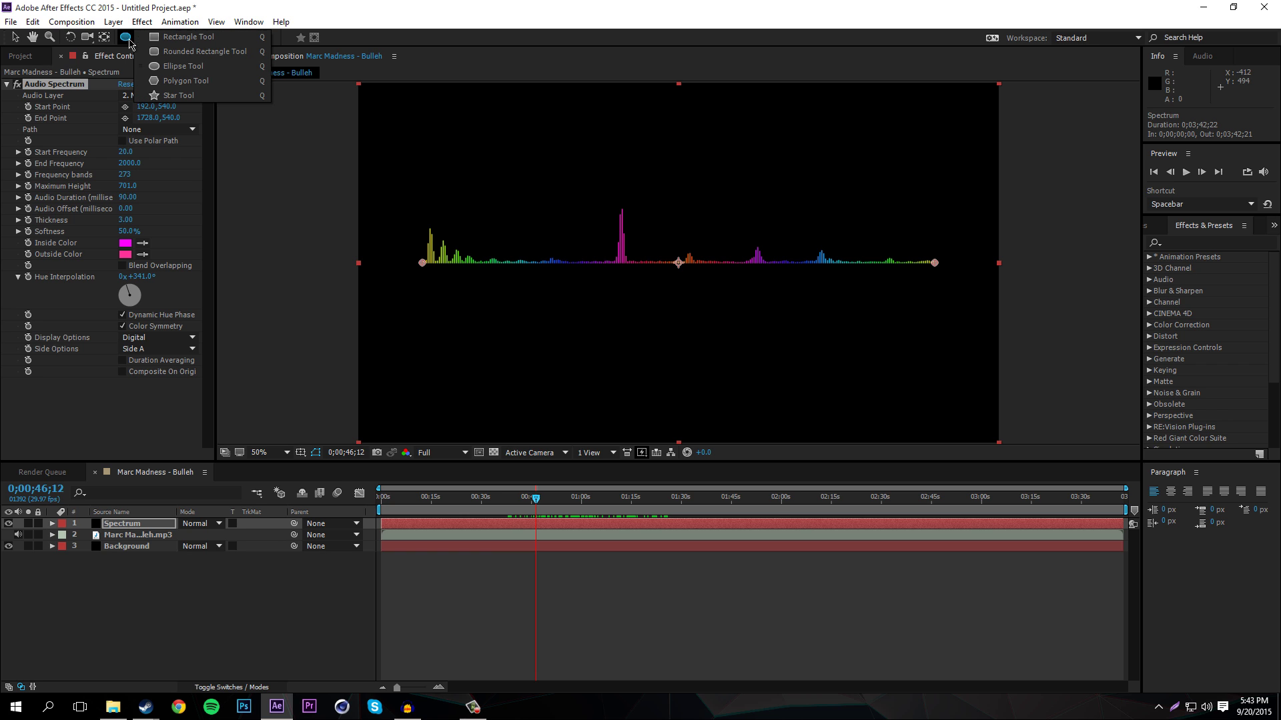
pyautogui.click(175, 66)
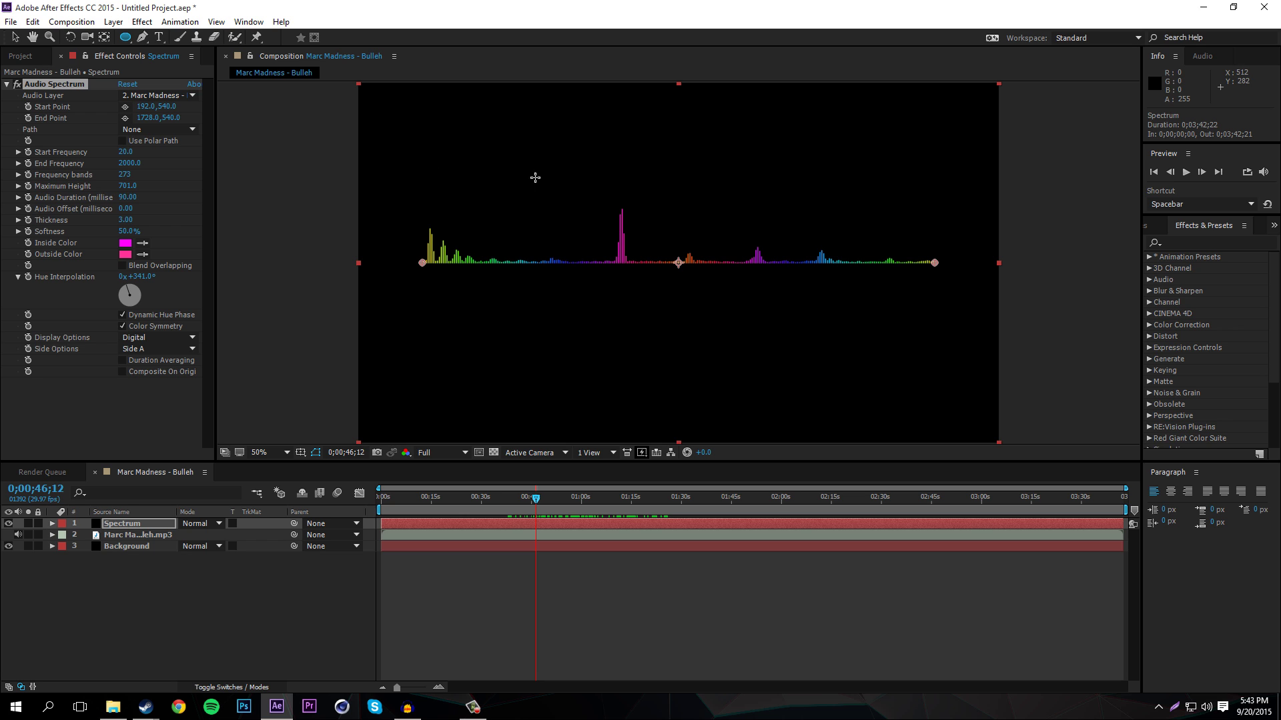
pyautogui.moveTo(584, 196); pyautogui.dragTo(786, 382)
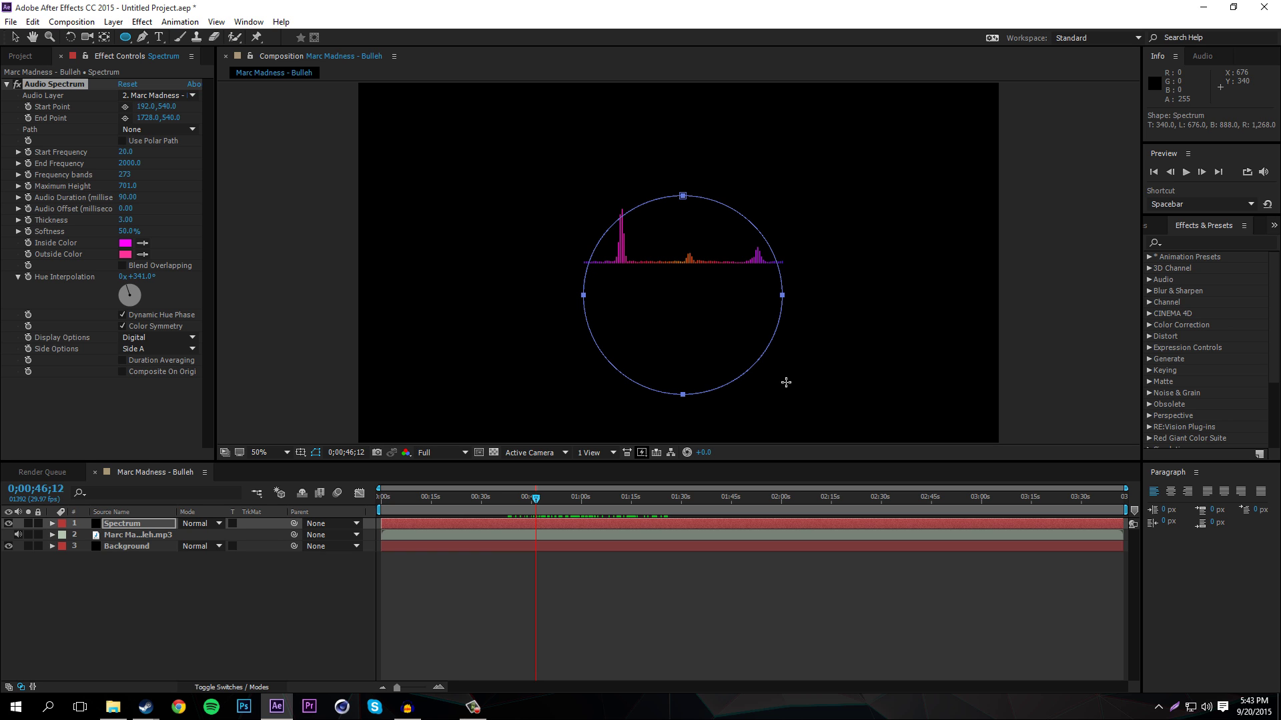
pyautogui.moveTo(786, 382); pyautogui.dragTo(786, 382)
pyautogui.press('v')
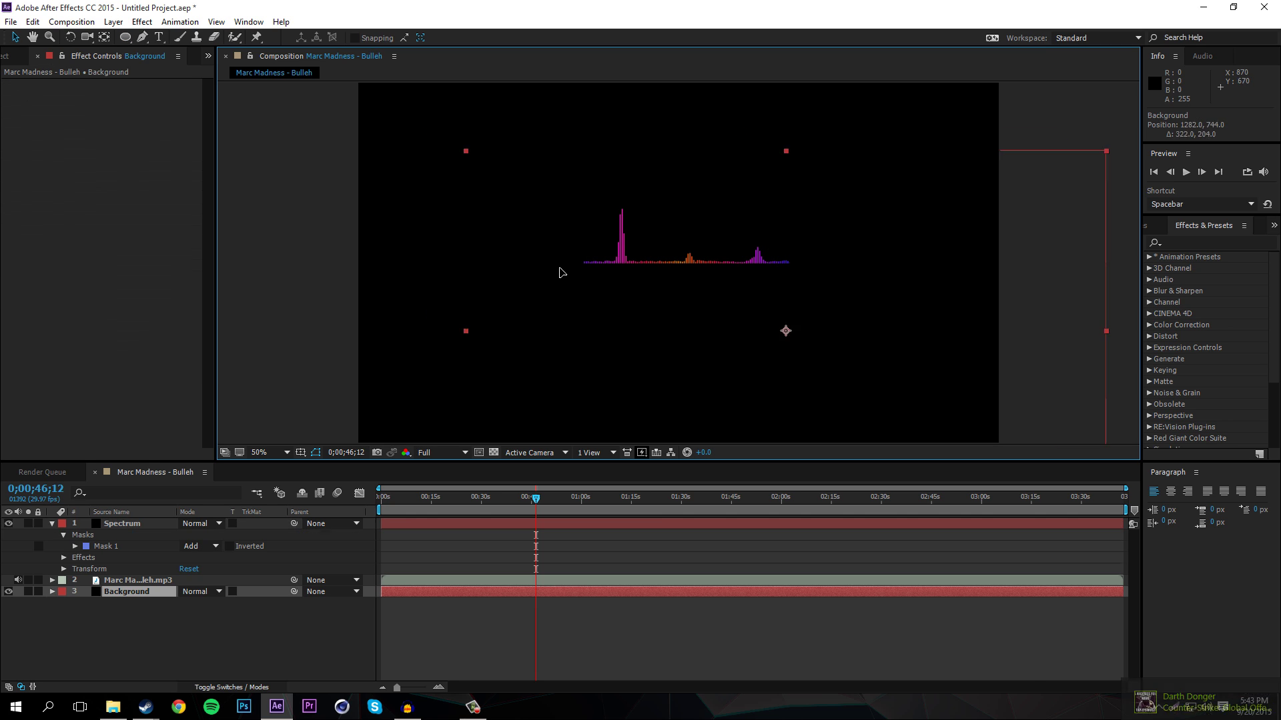
pyautogui.moveTo(697, 274); pyautogui.dragTo(578, 277)
pyautogui.hotkey('ctrl', 'z')
pyautogui.hotkey('ctrl', 'z')
pyautogui.hotkey('ctrl', 'z')
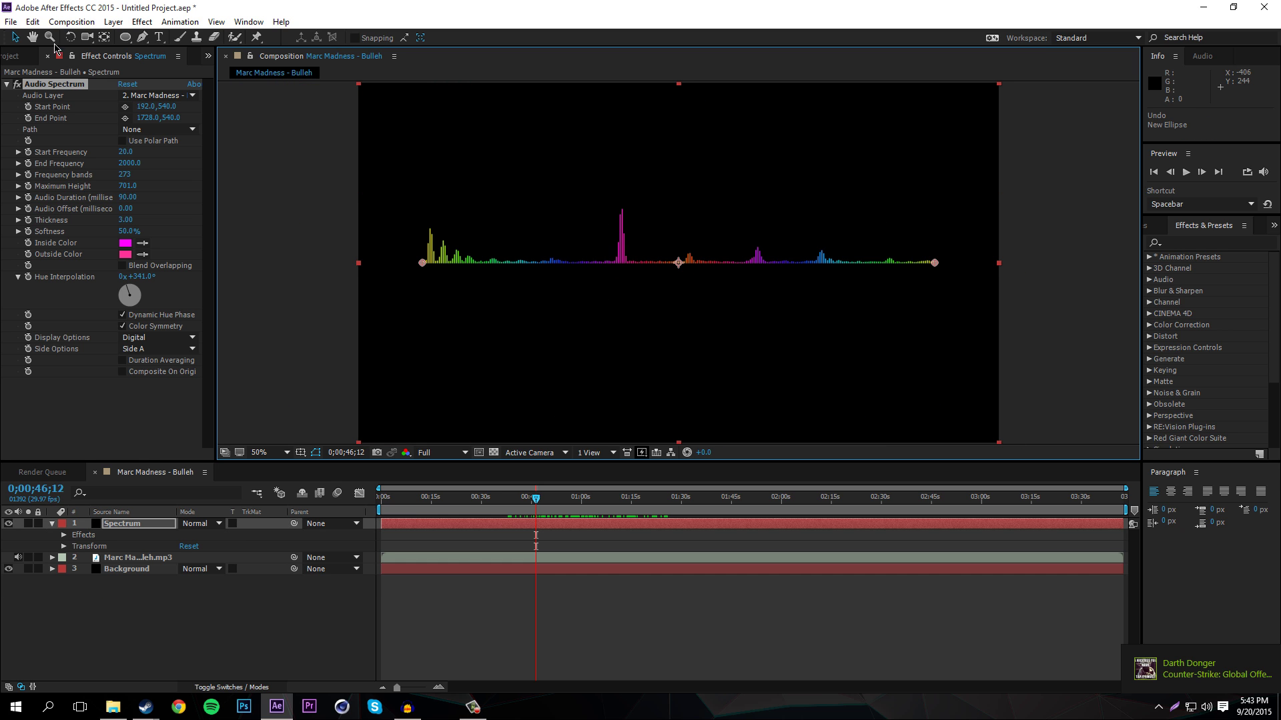
# Step: Redraw a large circle mask and move the Spectrum layer to 1020, 470
pyautogui.moveTo(125, 37)
pyautogui.mouseDown()
pyautogui.moveTo(174, 52)
pyautogui.moveTo(175, 67)
pyautogui.mouseUp()
pyautogui.moveTo(532, 183); pyautogui.dragTo(587, 233)
pyautogui.moveTo(635, 270); pyautogui.dragTo(729, 374)
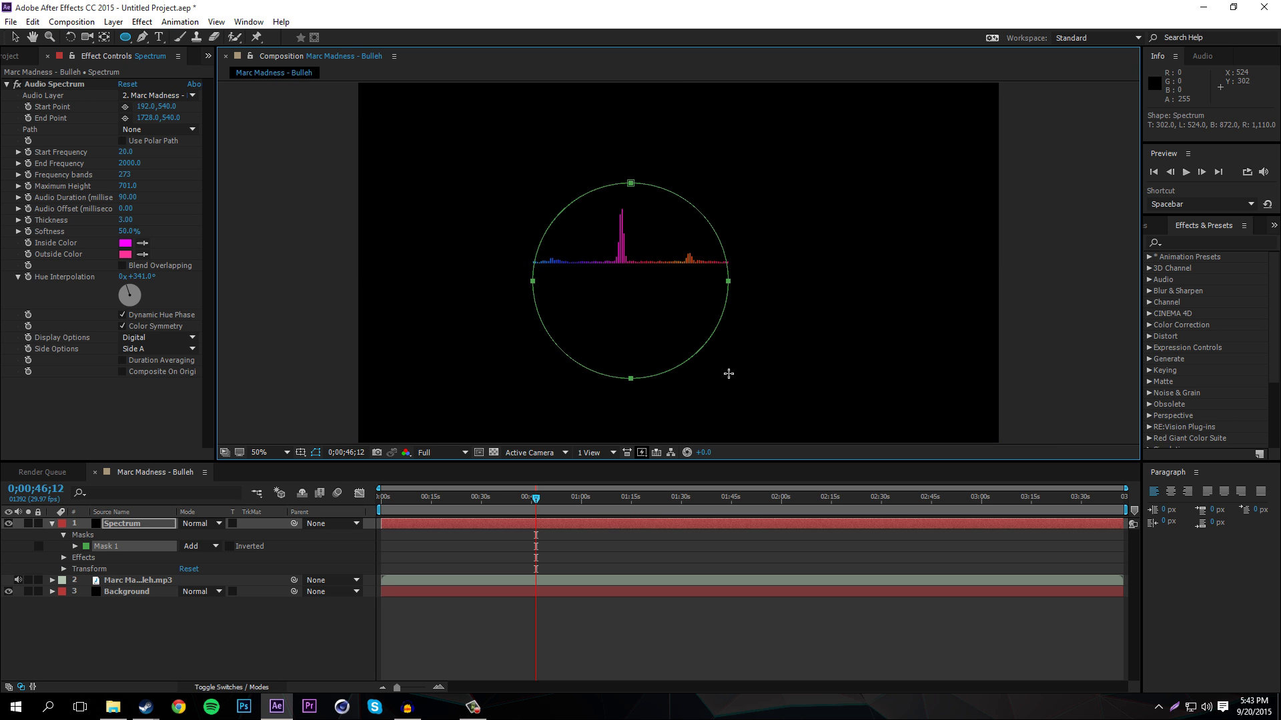
pyautogui.click(14, 37)
pyautogui.moveTo(626, 268); pyautogui.dragTo(647, 252)
pyautogui.moveTo(540, 506); pyautogui.dragTo(574, 506)
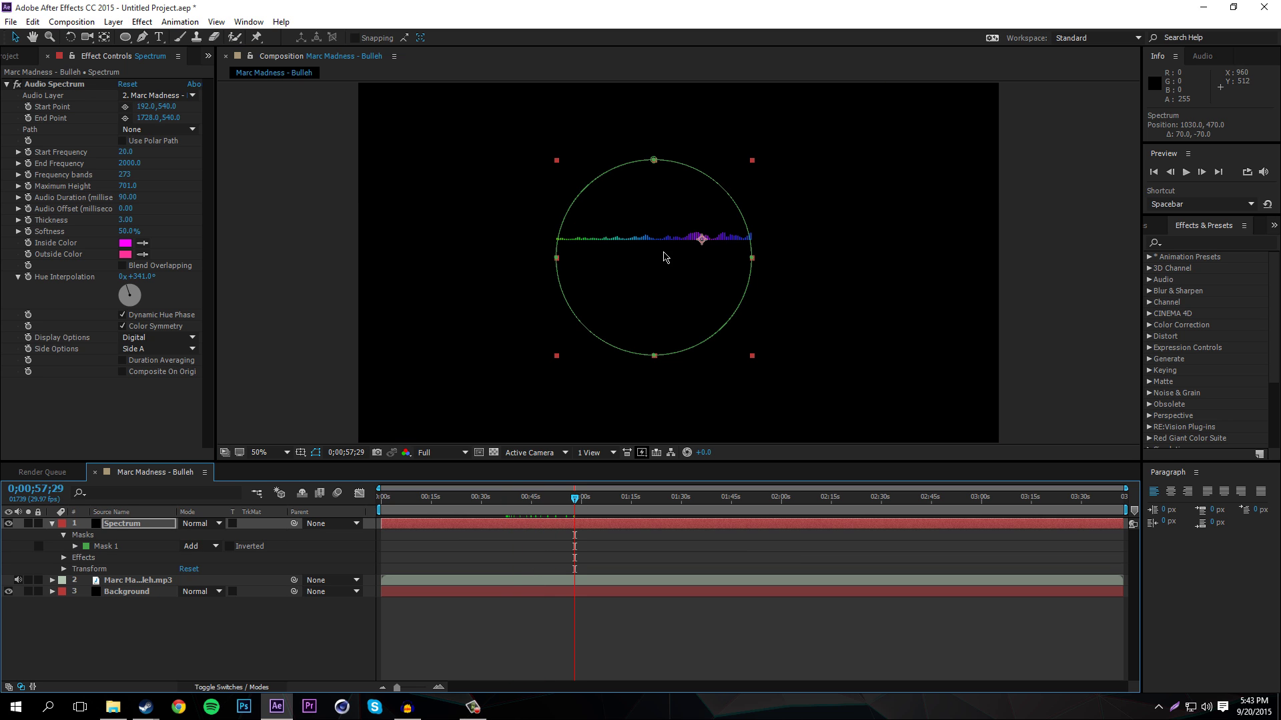
# Step: Set the Audio Spectrum Path to Mask 1 and preview it from 0;00;57;29
pyautogui.click(144, 129)
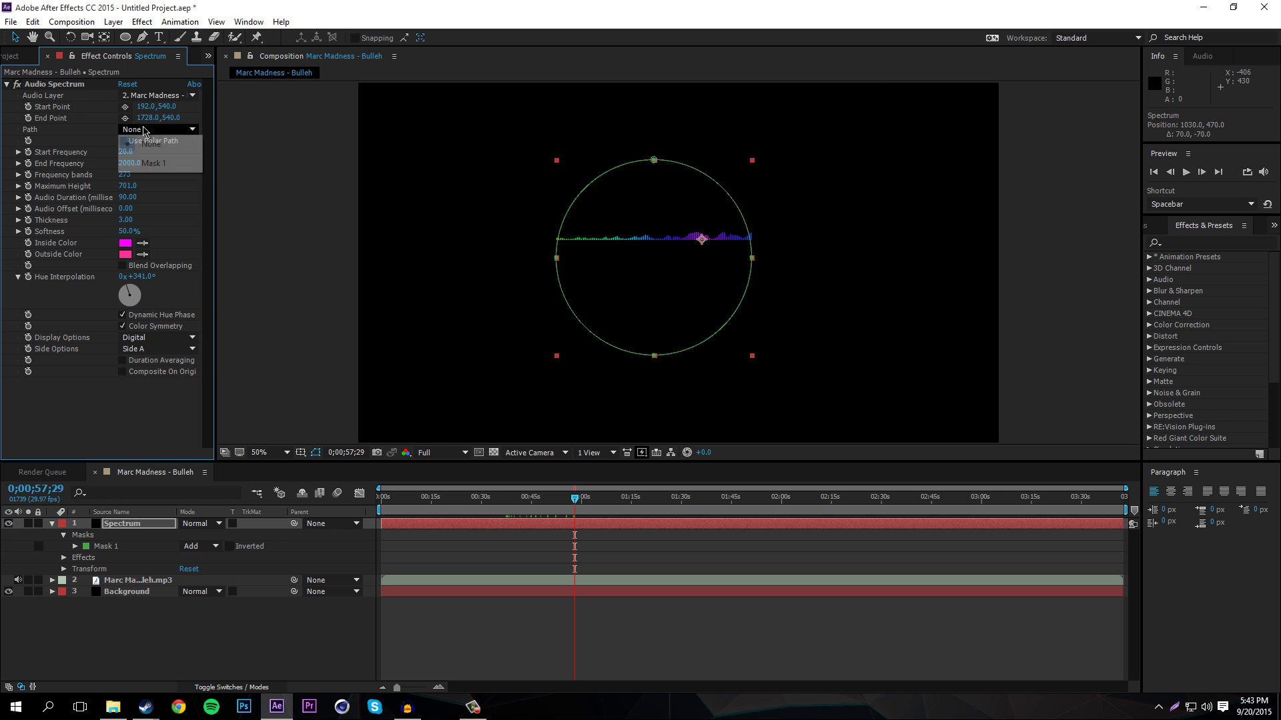
pyautogui.click(155, 163)
pyautogui.moveTo(575, 505); pyautogui.dragTo(670, 505)
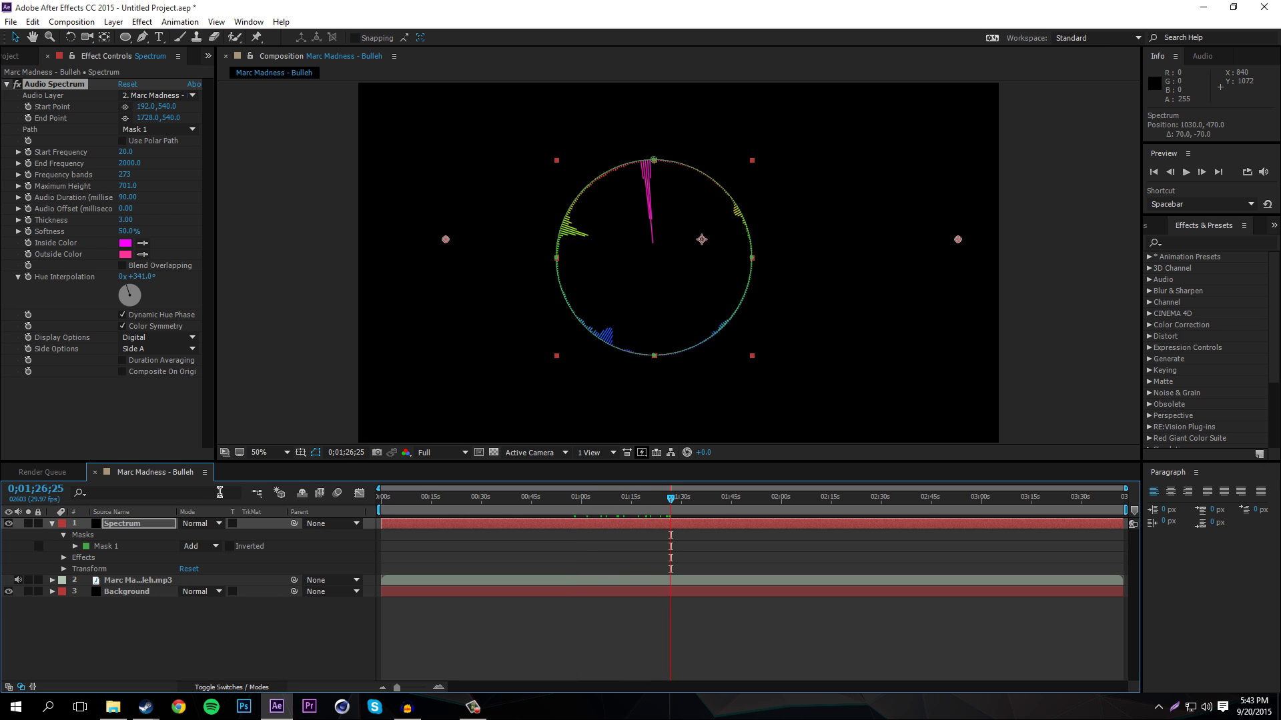
pyautogui.click(52, 526)
pyautogui.moveTo(670, 501); pyautogui.dragTo(574, 504)
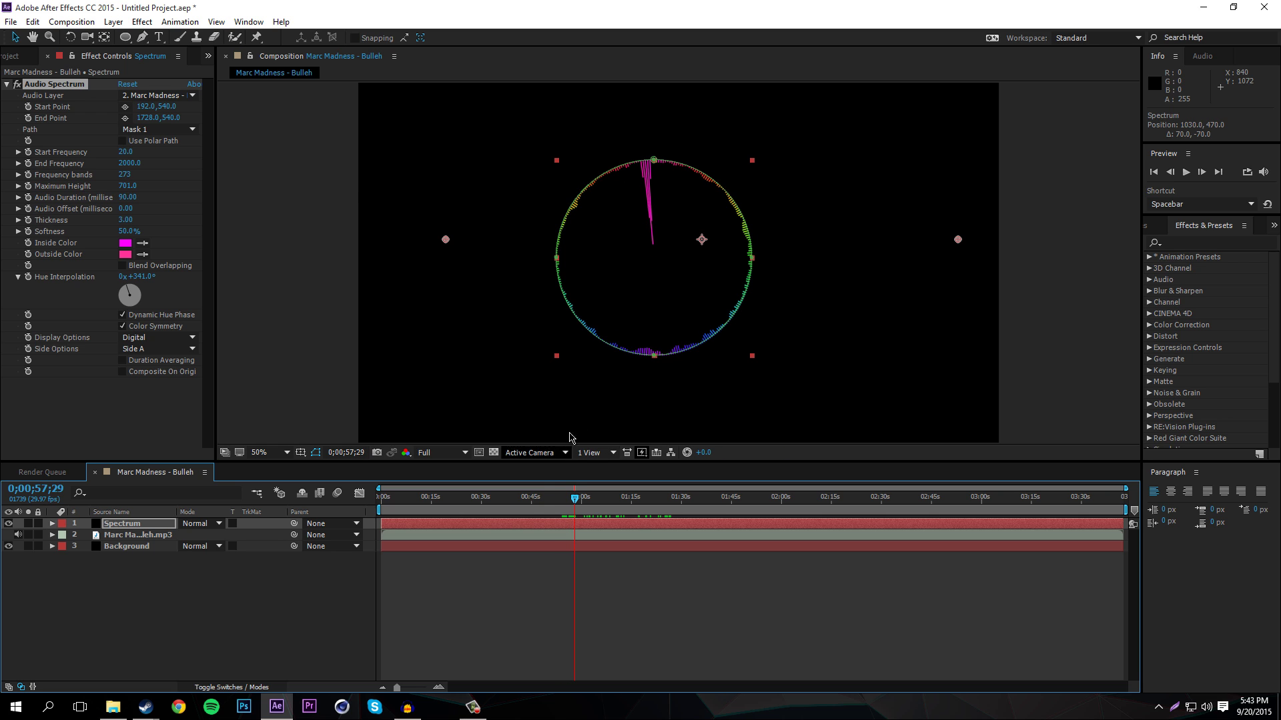
pyautogui.press('space')
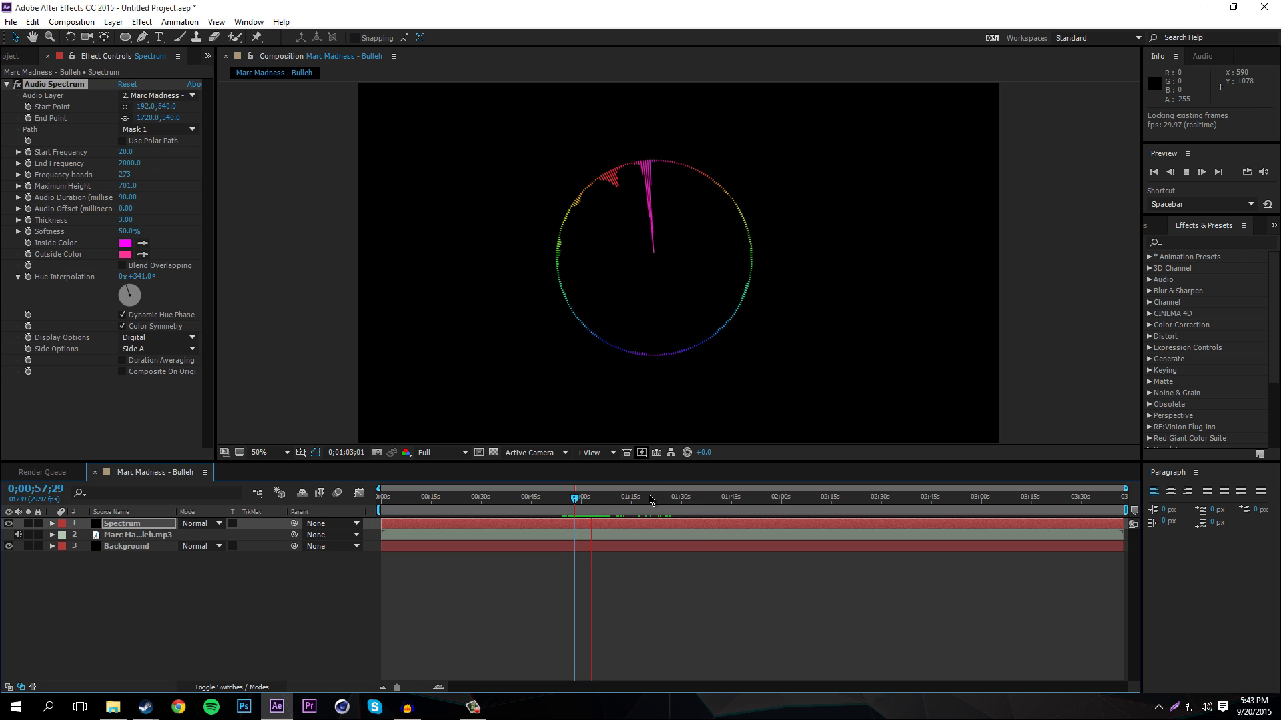
pyautogui.press('space')
# Step: Set Side Options to Side A & B so bars appear on both sides
pyautogui.click(159, 349)
pyautogui.click(164, 390)
pyautogui.click(569, 505)
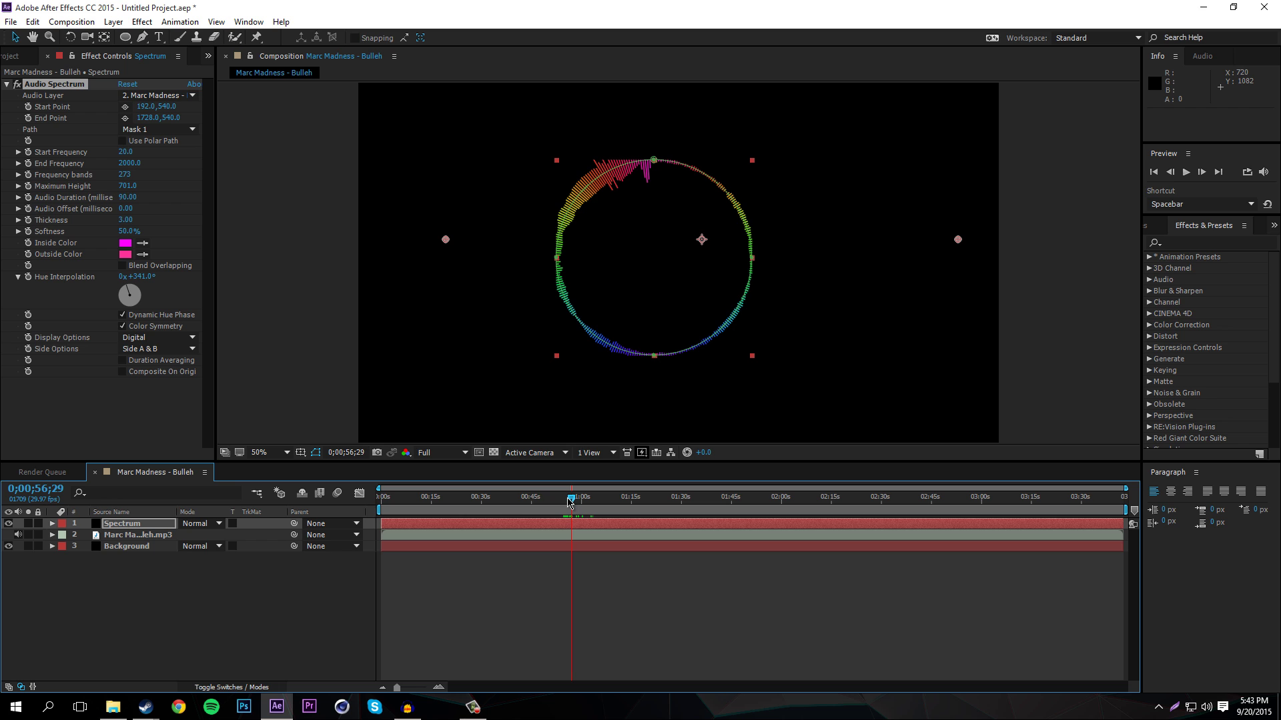
# Step: Set the Audio Spectrum's Side Options to Side B and play a preview
pyautogui.click(158, 349)
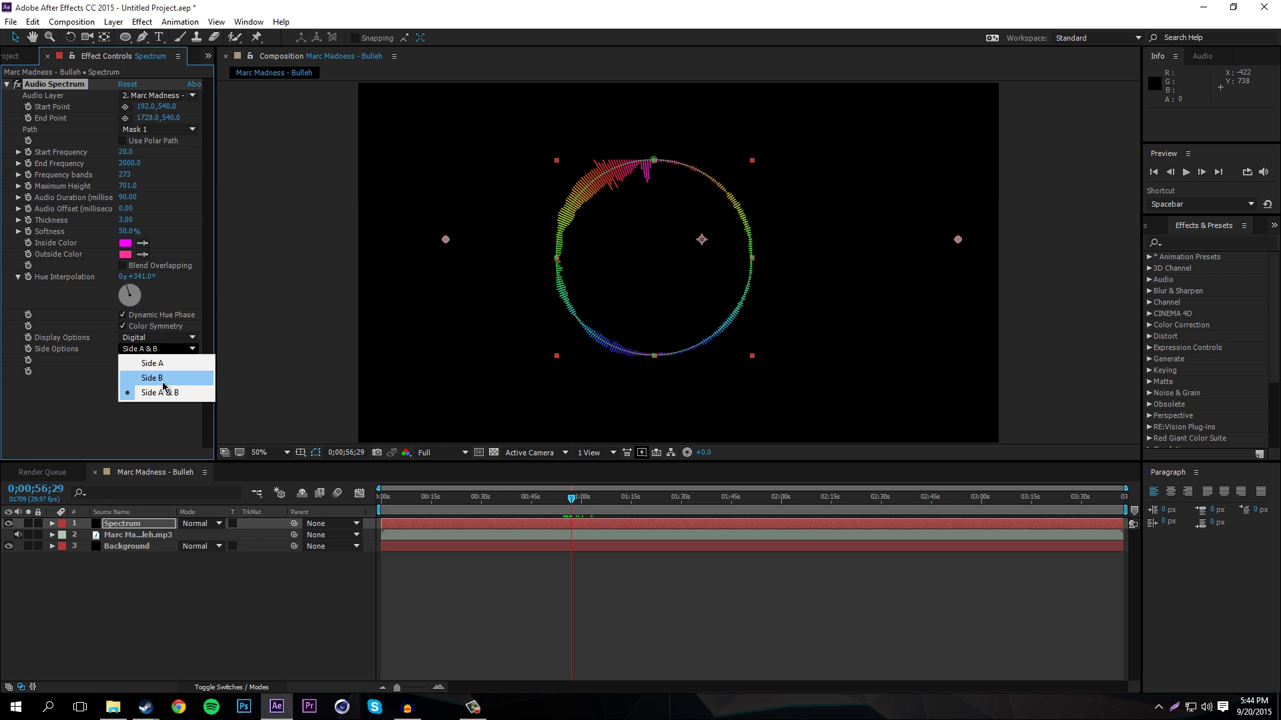
pyautogui.click(161, 379)
pyautogui.press('space')
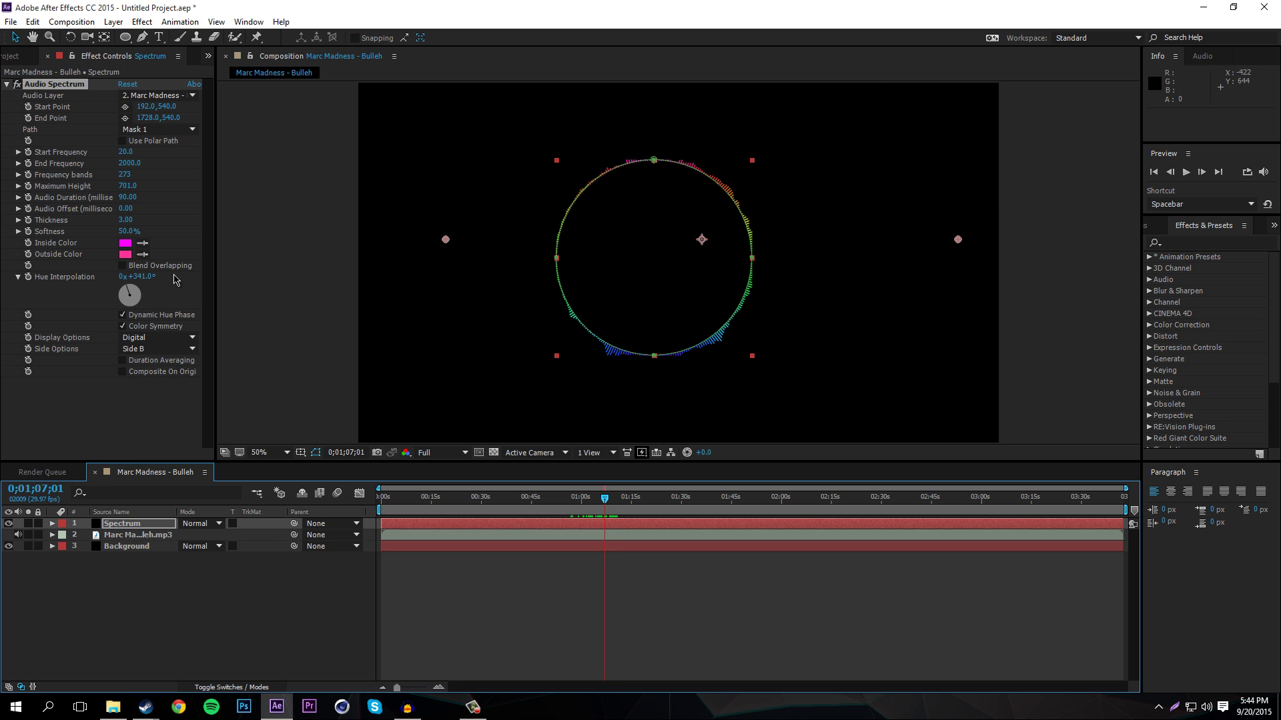
# Step: Raise Maximum Height to 3311.0 and scrub the timeline to see the taller bars
pyautogui.moveTo(125, 187); pyautogui.dragTo(553, 205)
pyautogui.moveTo(556, 160)
pyautogui.mouseDown()
pyautogui.moveTo(537, 157)
pyautogui.moveTo(551, 160)
pyautogui.mouseUp()
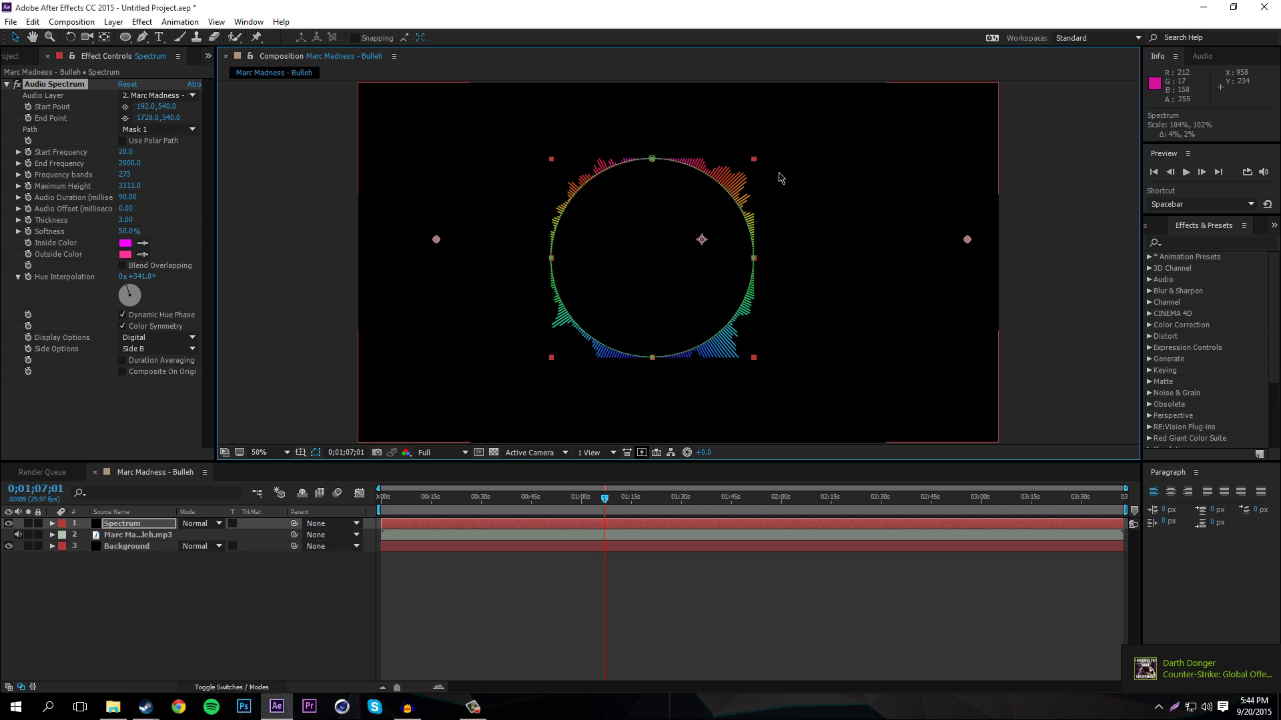
pyautogui.click(652, 160)
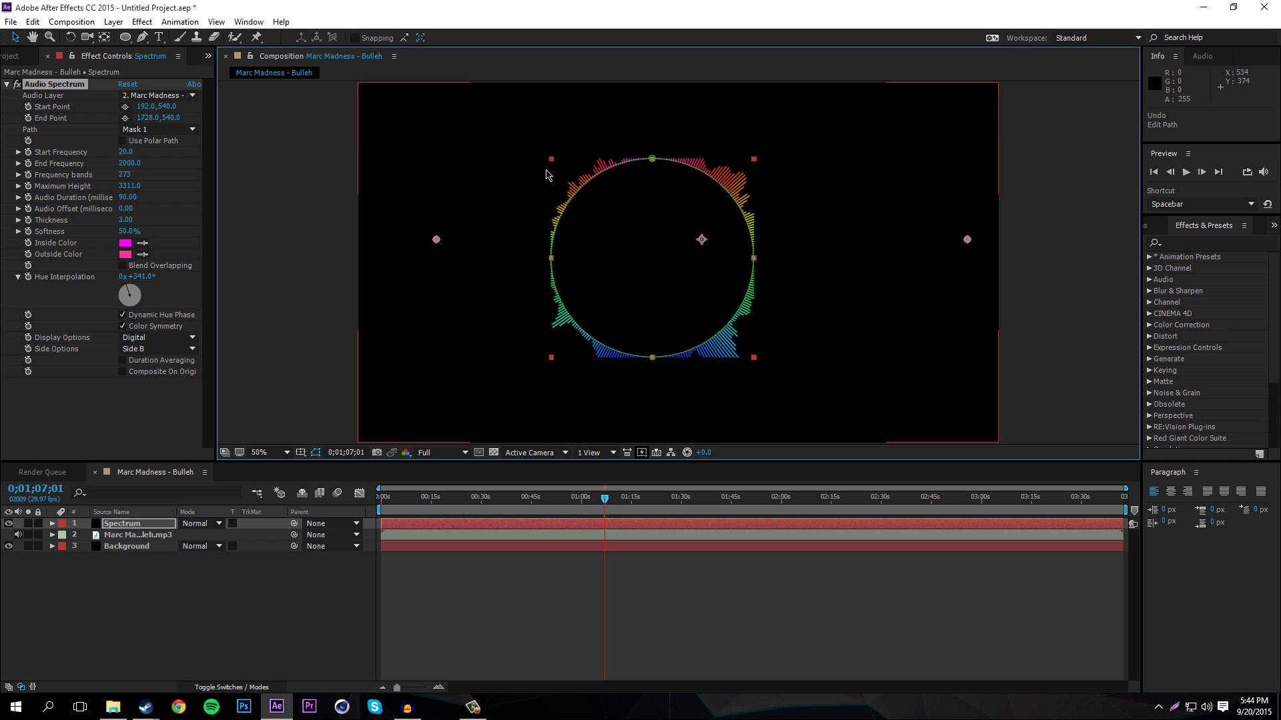
pyautogui.moveTo(601, 503); pyautogui.dragTo(570, 498)
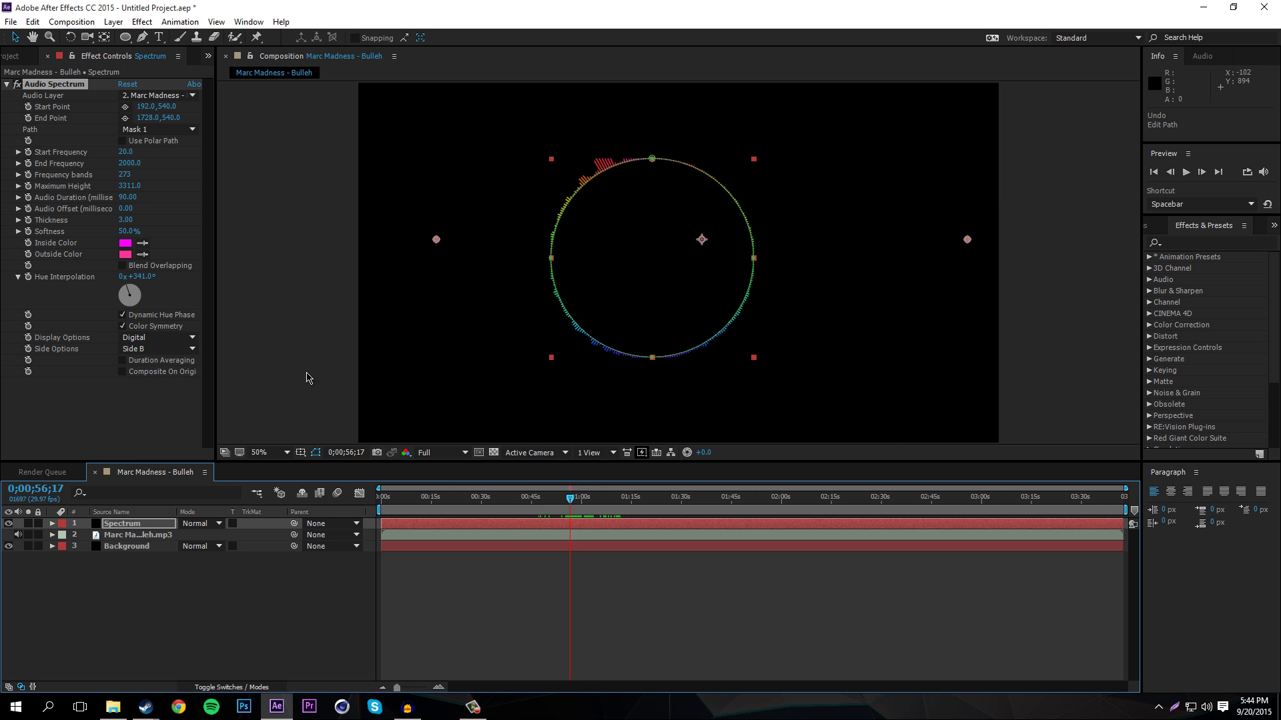
# Step: Switch the Audio Spectrum's Side Options back to Side A at 0;00;53;11
pyautogui.click(175, 349)
pyautogui.click(167, 365)
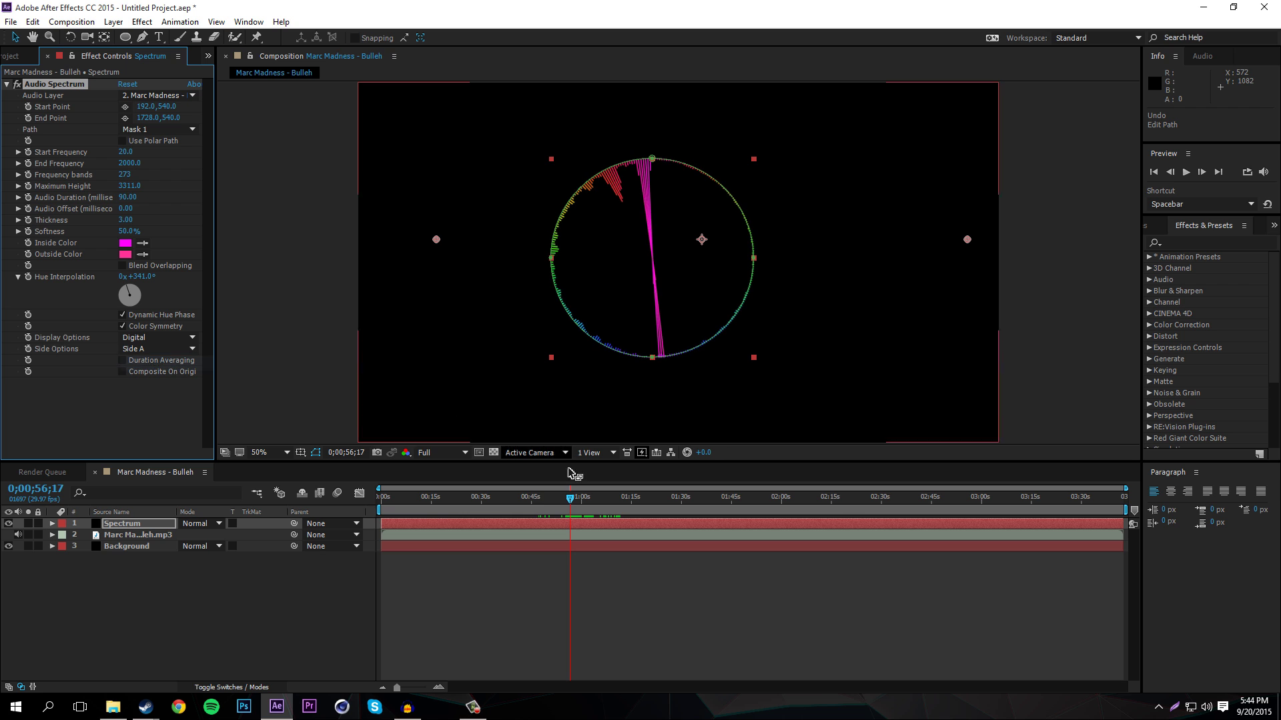
pyautogui.moveTo(570, 499)
pyautogui.mouseDown()
pyautogui.moveTo(543, 499)
pyautogui.moveTo(560, 505)
pyautogui.mouseUp()
# Step: Play and stop a preview with audio, then return to the composition's start
pyautogui.press('space')
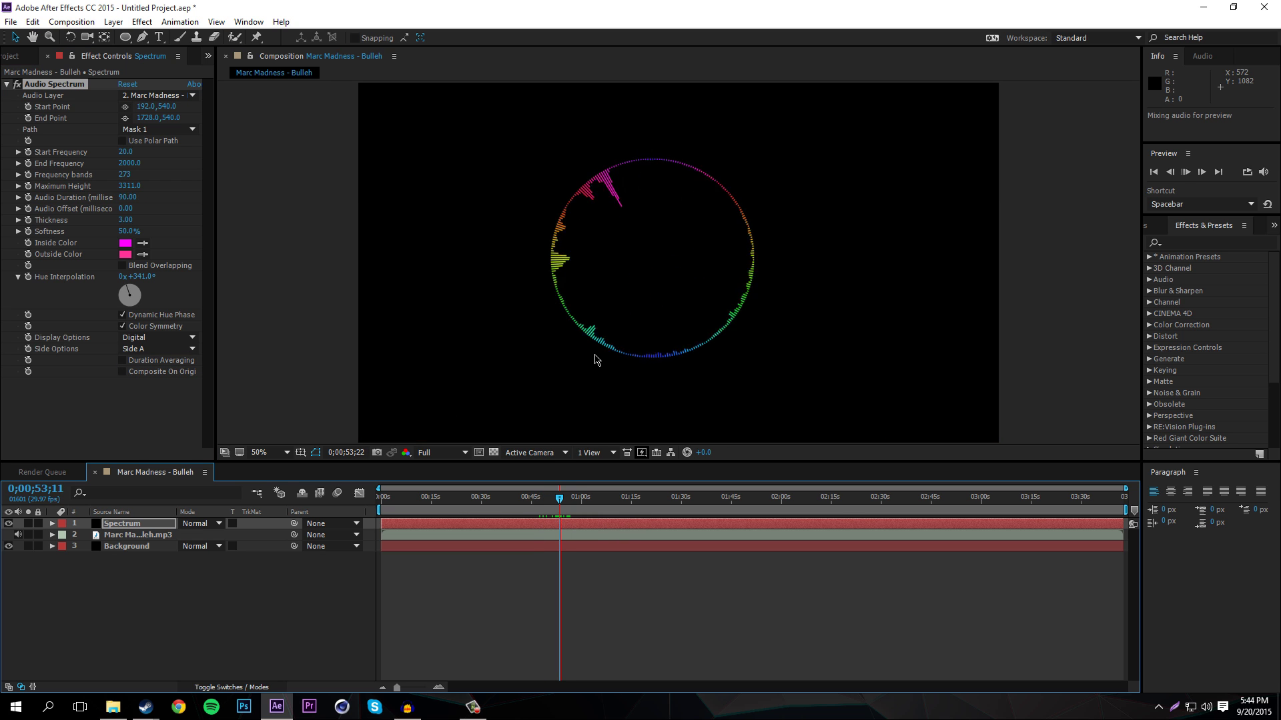
pyautogui.press('space')
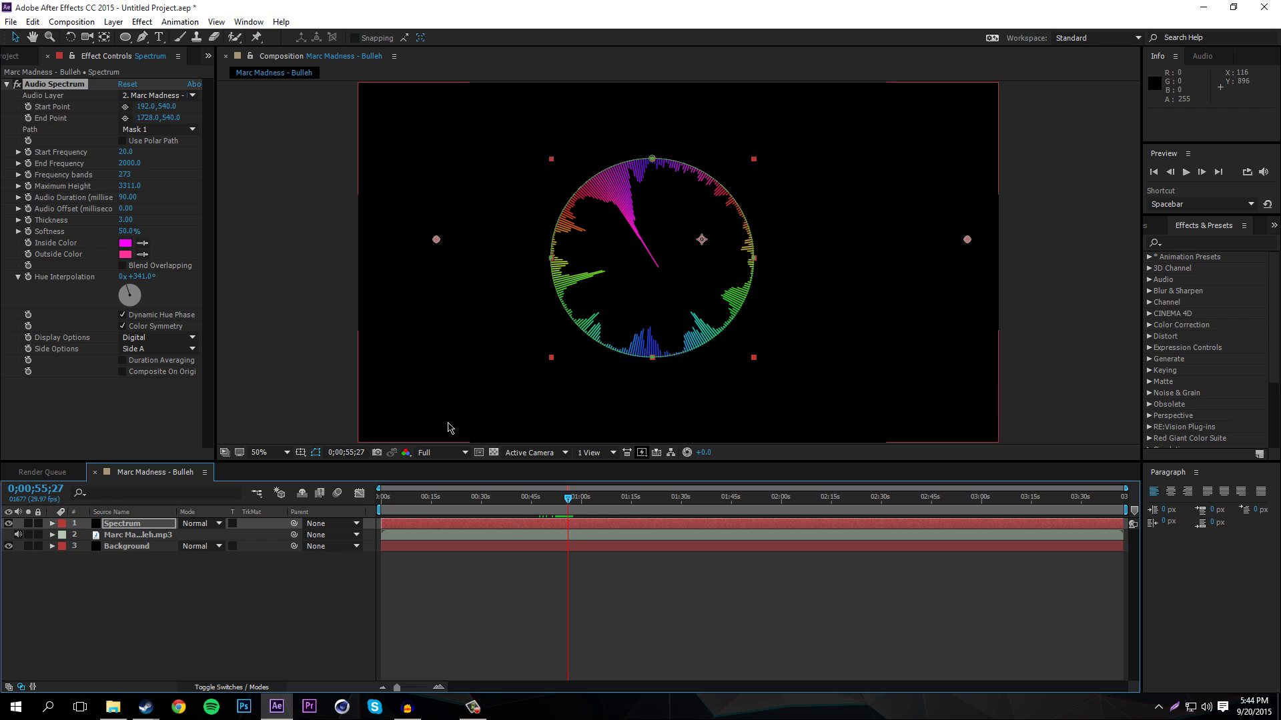
pyautogui.moveTo(567, 497); pyautogui.dragTo(490, 497)
pyautogui.click(383, 497)
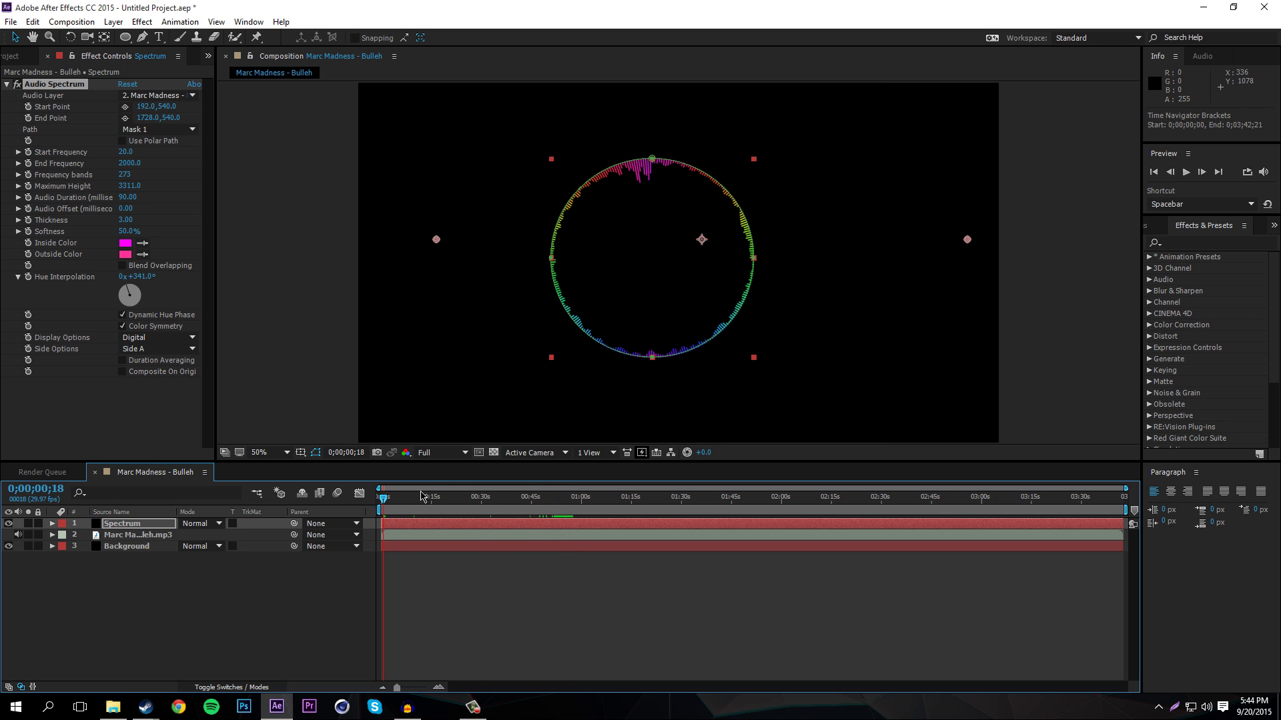